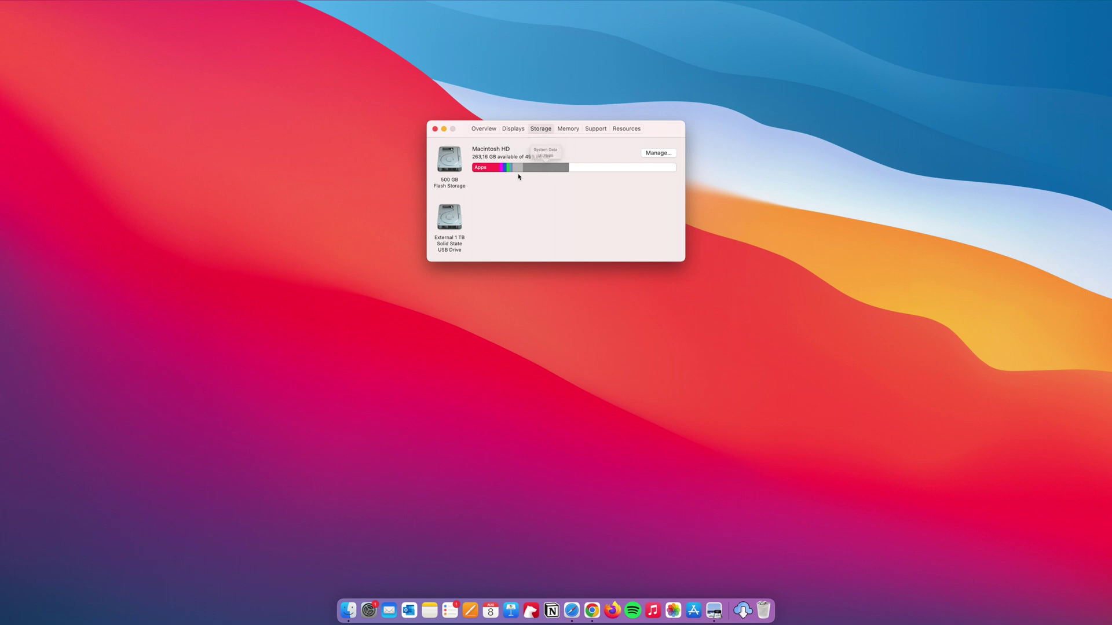
# Browse the installed apps in Finder's Applications folder, then close the Finder window
pyautogui.moveTo(485, 171)
pyautogui.click(348, 611)
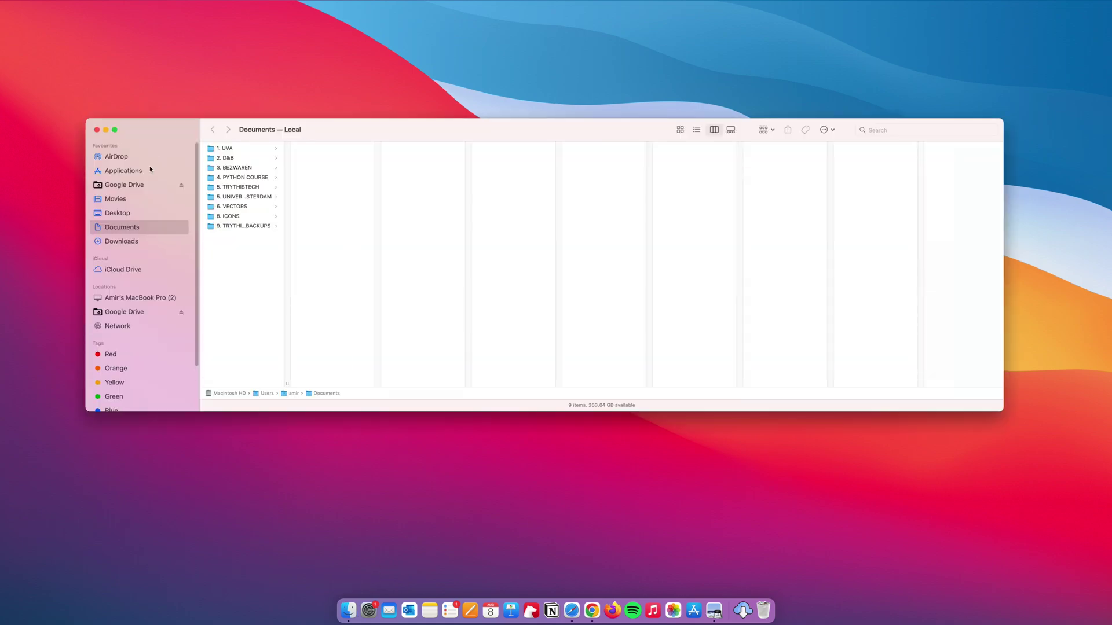
pyautogui.click(123, 171)
pyautogui.scroll(1, 506, 359)
pyautogui.scroll(-5, 674, 233)
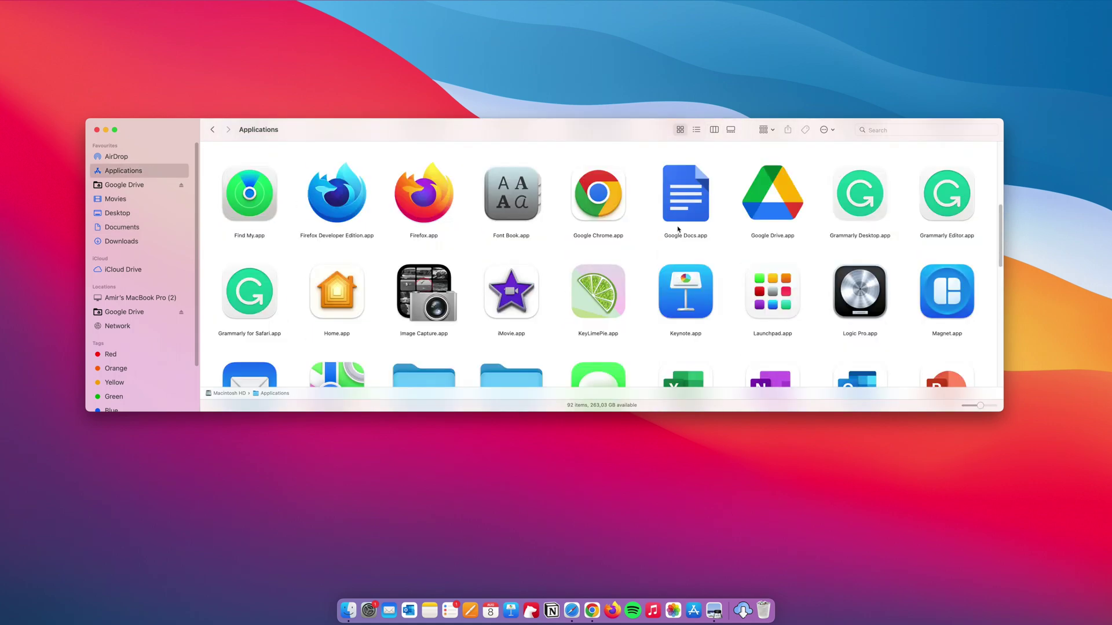
pyautogui.scroll(5, 624, 299)
pyautogui.click(379, 94)
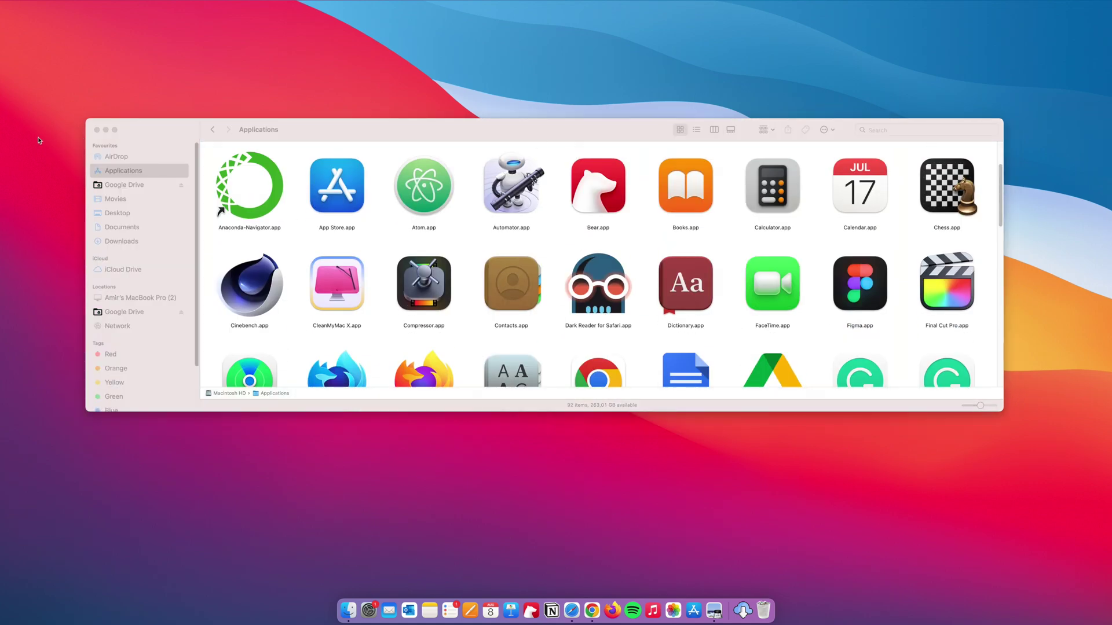
pyautogui.click(97, 130)
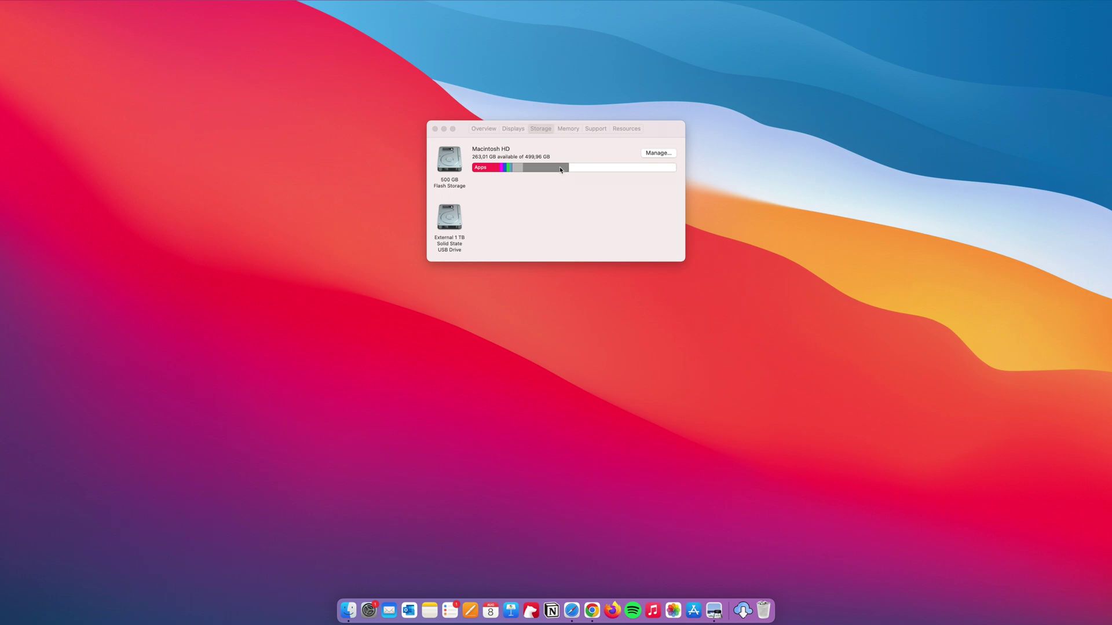
# Check the size of System Data in the Macintosh HD storage overview and briefly view the Documents folder in Finder
pyautogui.moveTo(561, 169)
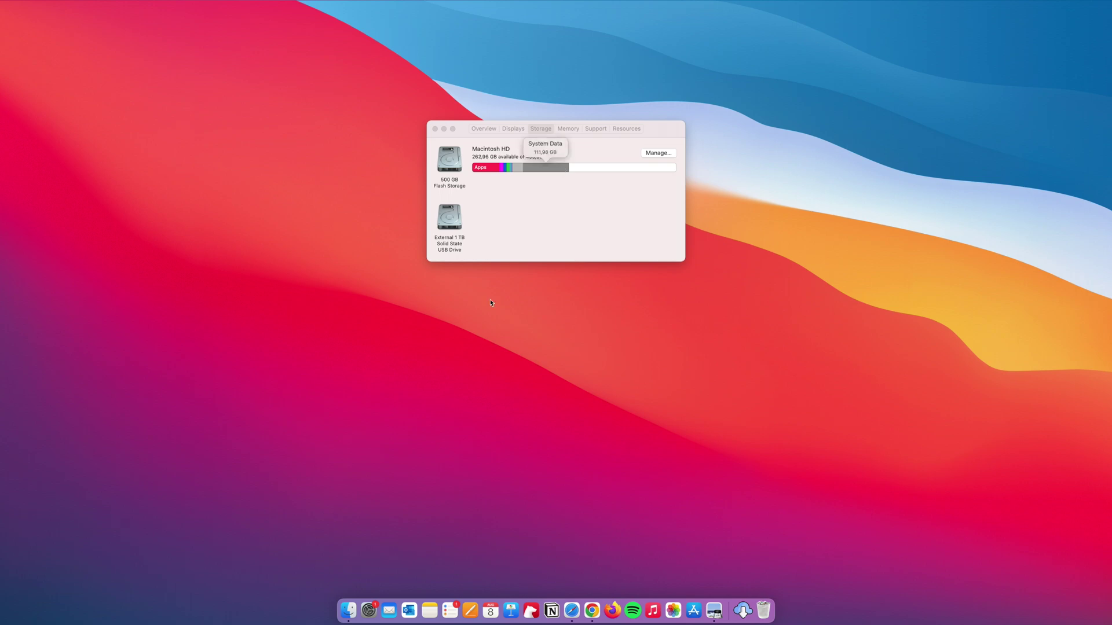
pyautogui.click(348, 611)
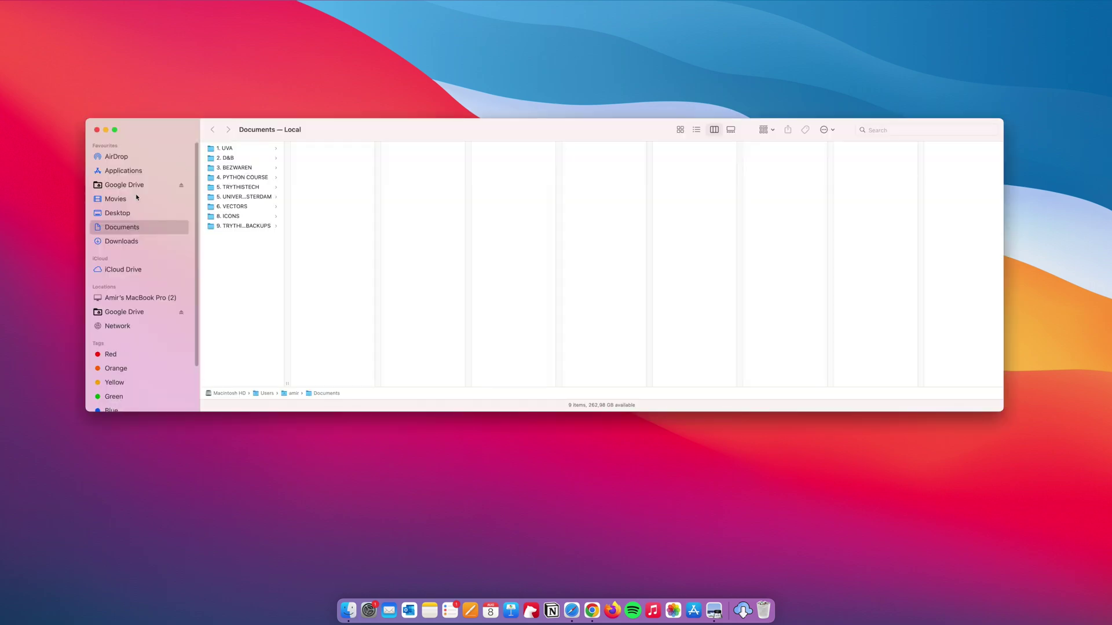
pyautogui.click(98, 130)
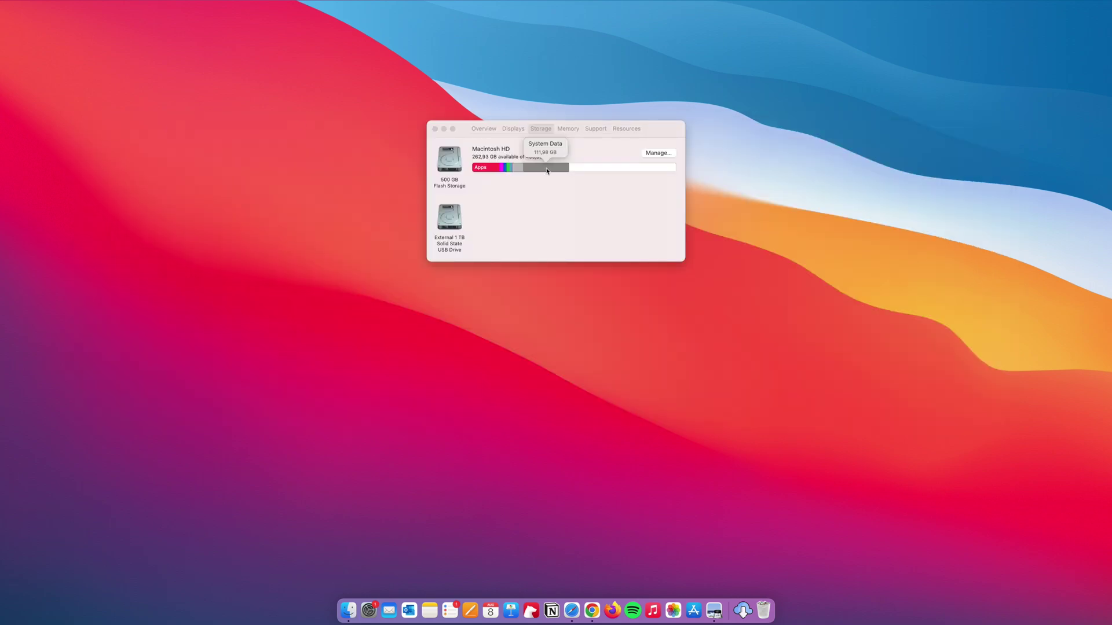
# Open storage management for Macintosh HD and show the Applications category
pyautogui.click(657, 153)
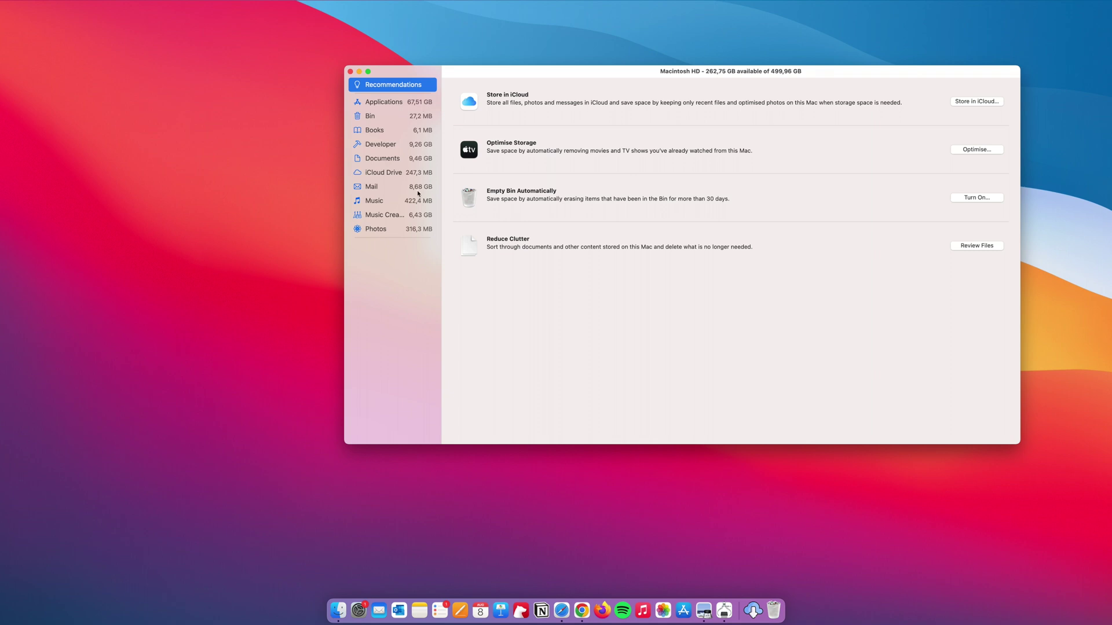
pyautogui.click(410, 106)
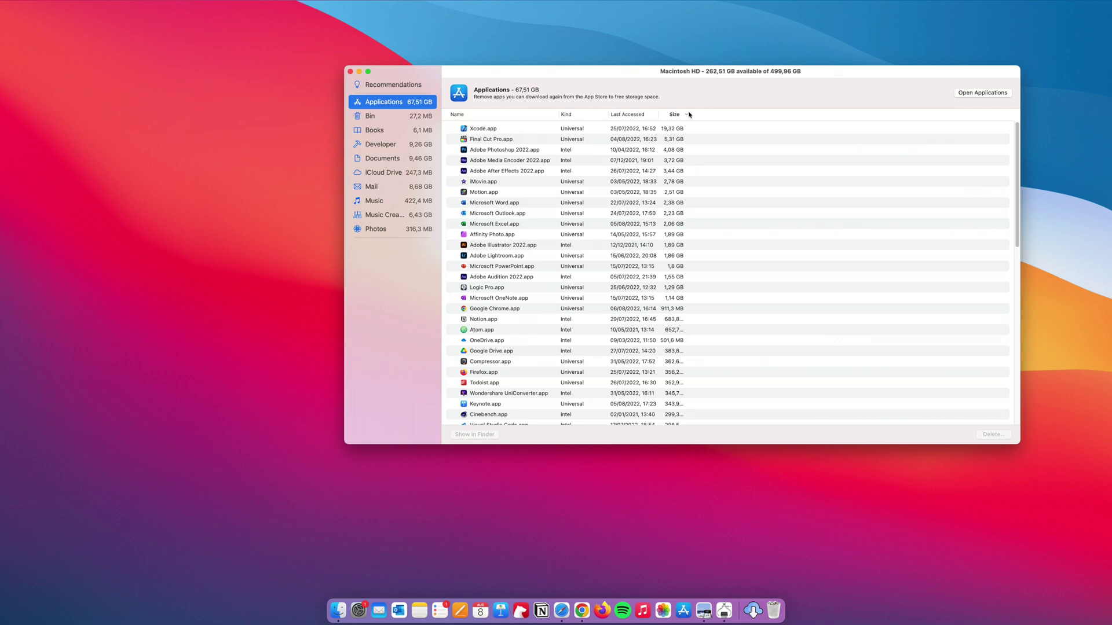
# Find the App Store with a system-wide search and open it
pyautogui.press('super+space')
pyautogui.write('w')
pyautogui.press('BackSpace')
pyautogui.write('apop')
pyautogui.press('BackSpace')
pyautogui.press('BackSpace')
pyautogui.write('p s')
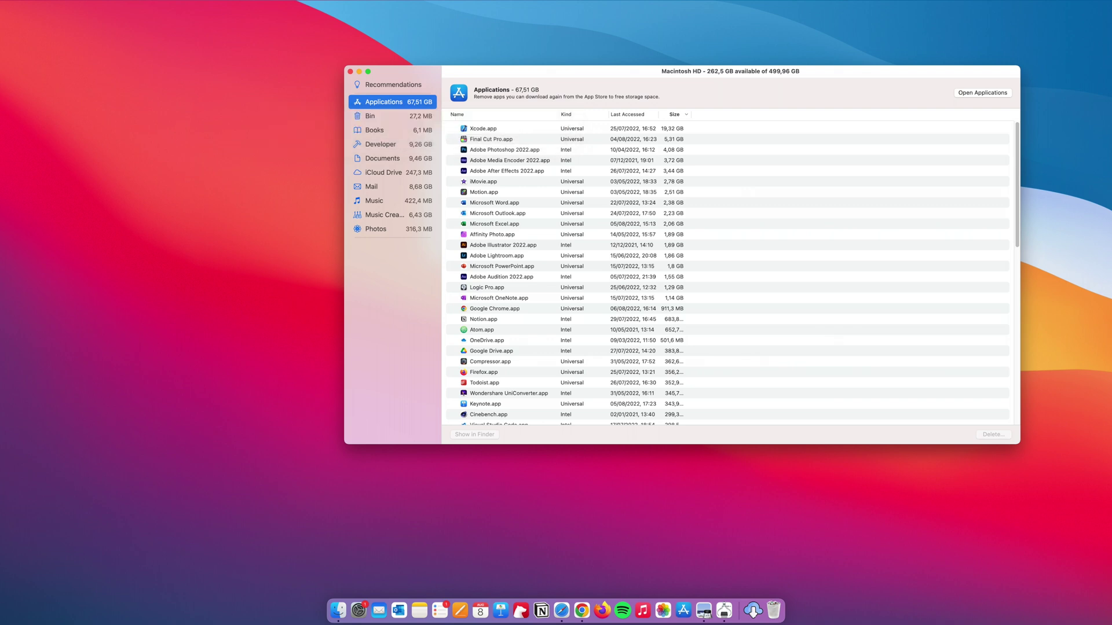
pyautogui.press('Return')
# Search the App Store for "xcode"
pyautogui.click(325, 193)
pyautogui.write('xcodr')
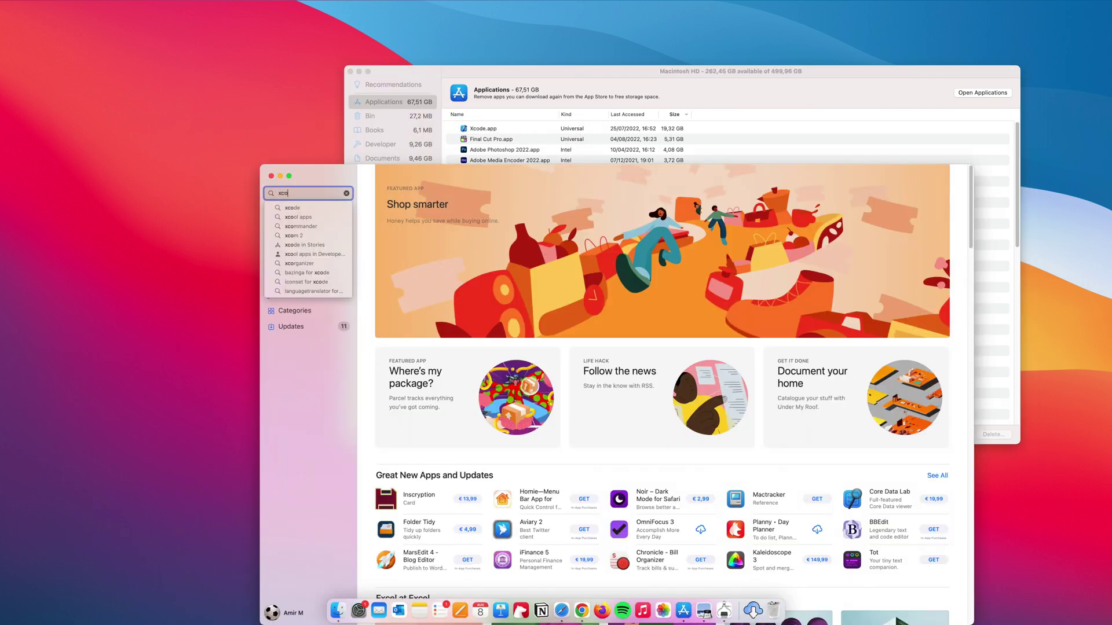
pyautogui.press('Return')
pyautogui.click(318, 195)
pyautogui.press('BackSpace')
pyautogui.press('BackSpace')
pyautogui.press('BackSpace')
pyautogui.press('BackSpace')
pyautogui.press('BackSpace')
pyautogui.write('xcode')
pyautogui.press('Return')
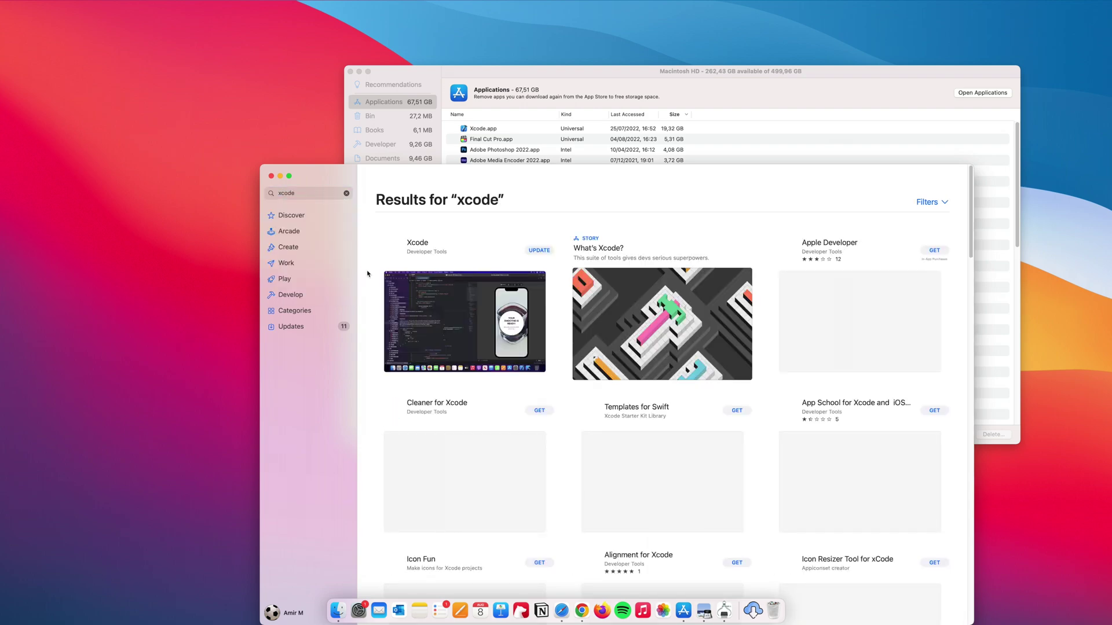
# Check Xcode's size in the information section of its App Store page, then return to the storage management window
pyautogui.click(530, 326)
pyautogui.scroll(-15, 530, 325)
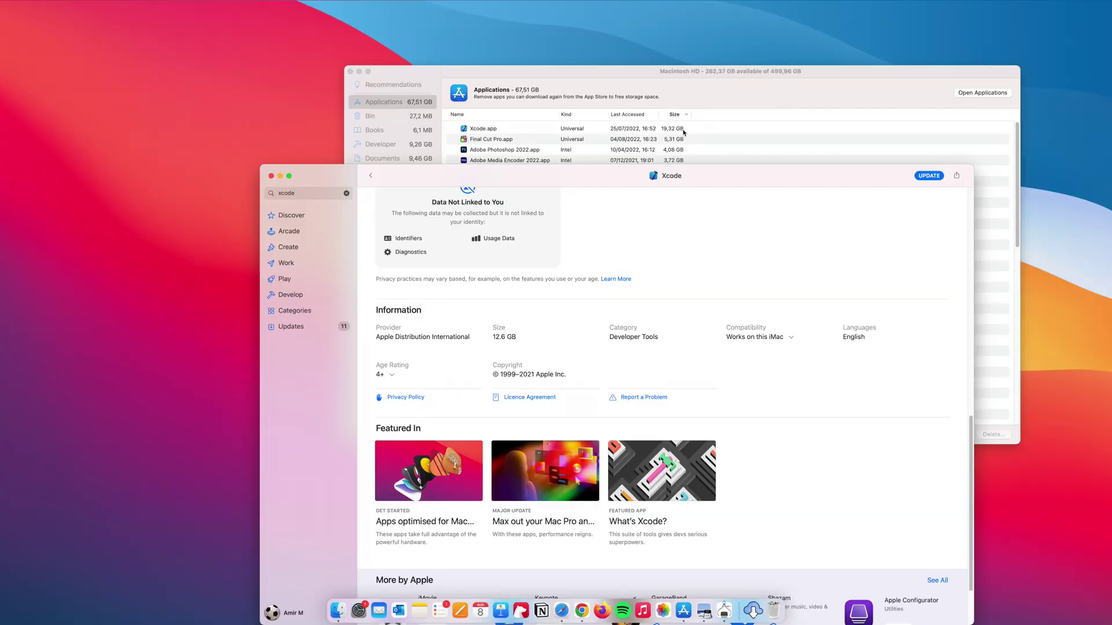
pyautogui.click(686, 134)
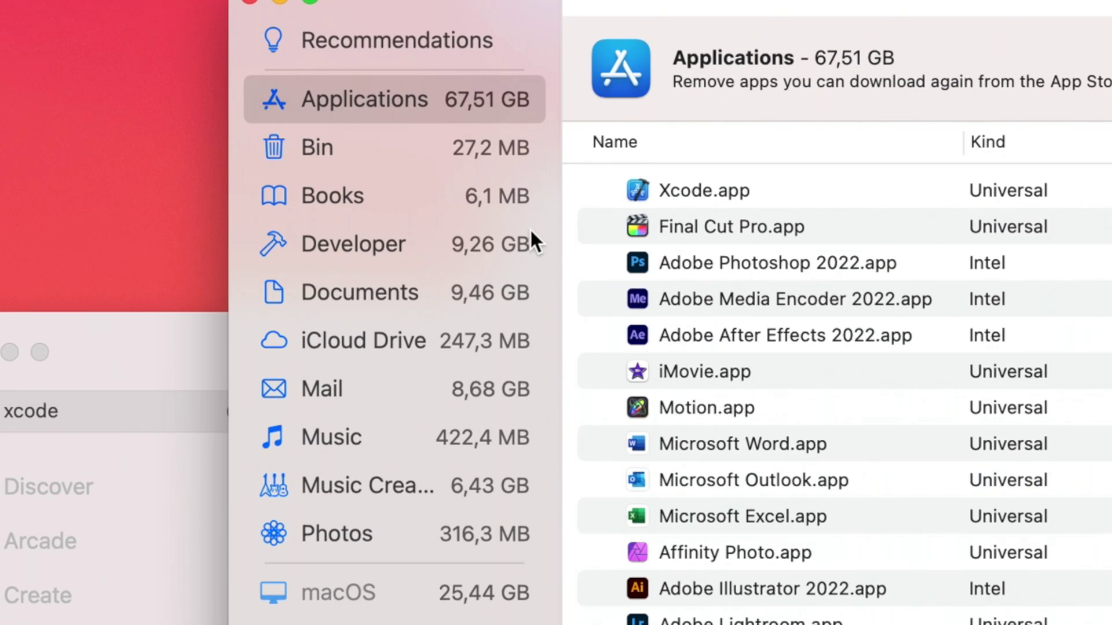
# Delete Xcode Caches from the Developer category and confirm the deletion
pyautogui.click(432, 143)
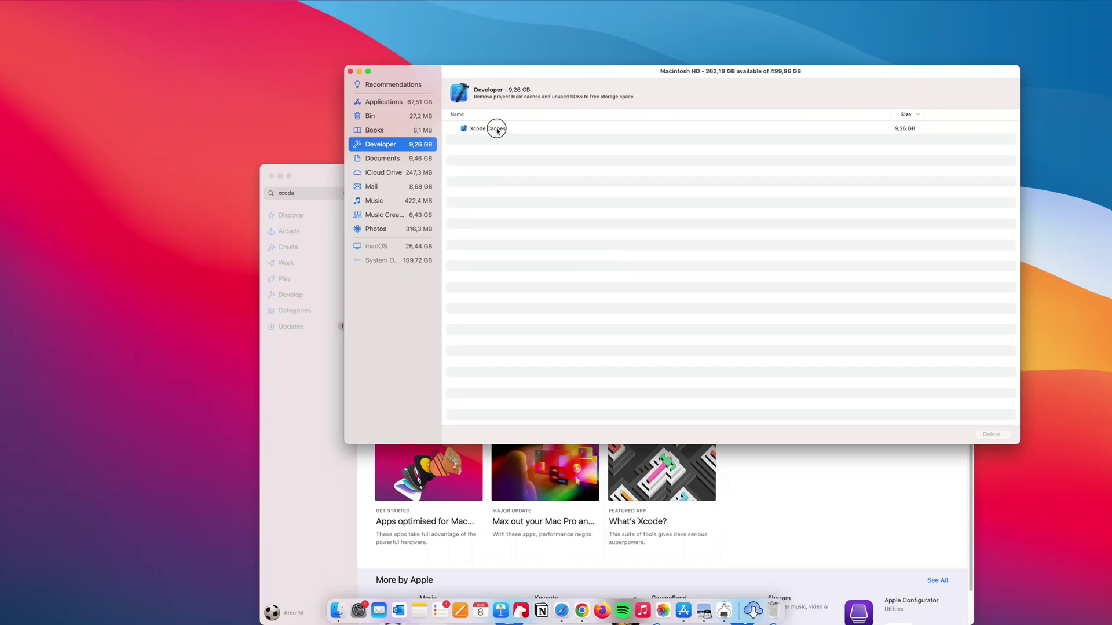
pyautogui.click(750, 189)
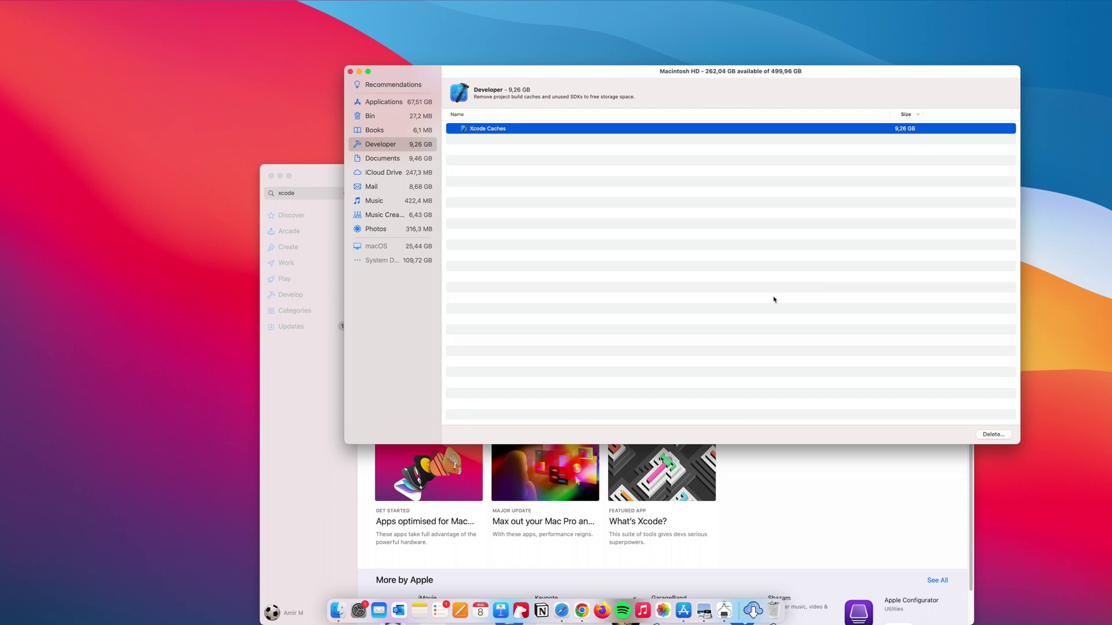
pyautogui.click(993, 434)
pyautogui.press('Return')
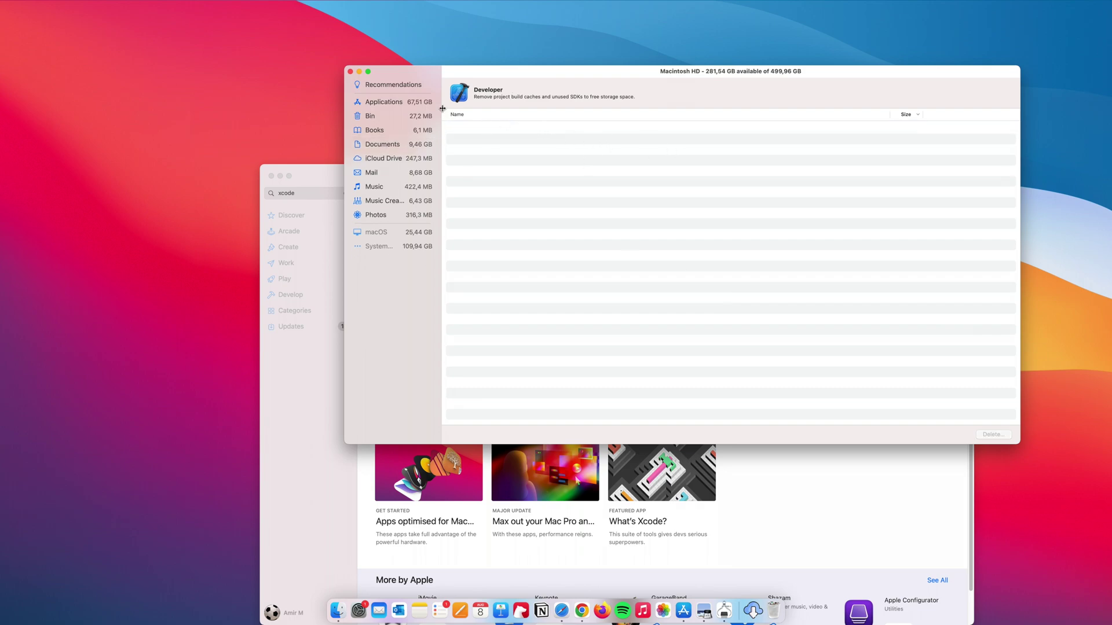
# Review the files in the Bin category, then open the Bin in Finder and empty it permanently
pyautogui.click(518, 129)
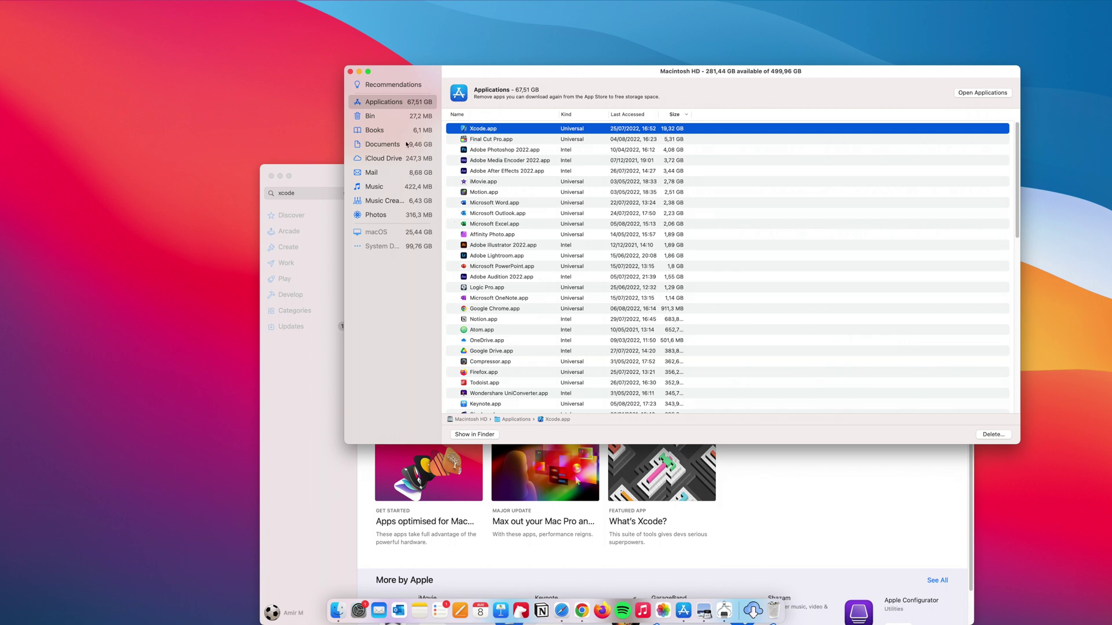
pyautogui.click(391, 117)
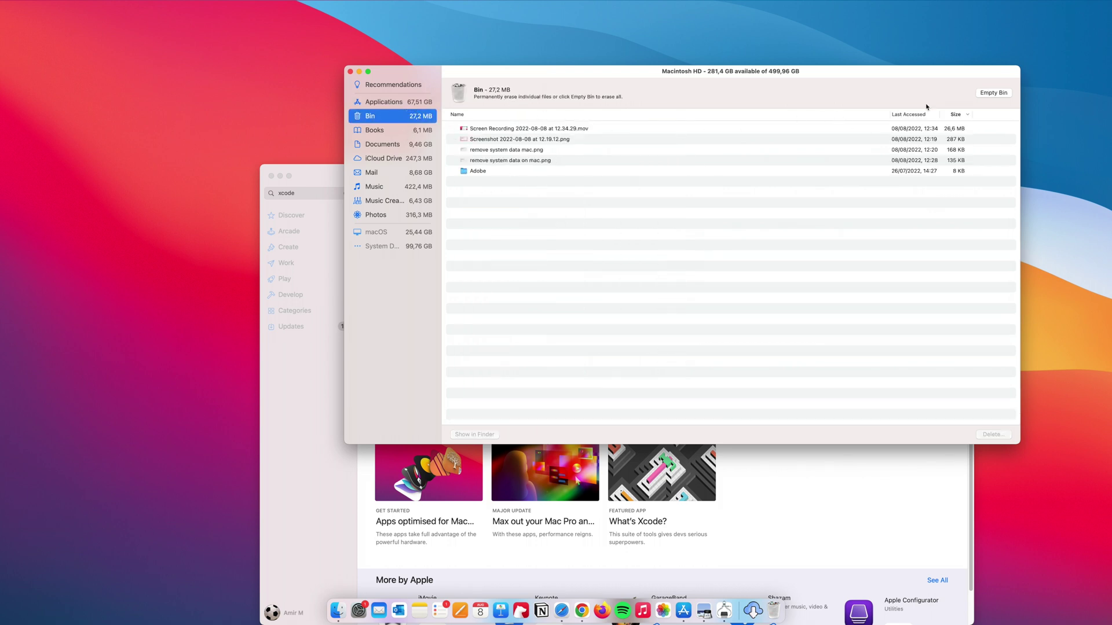
pyautogui.click(1037, 108)
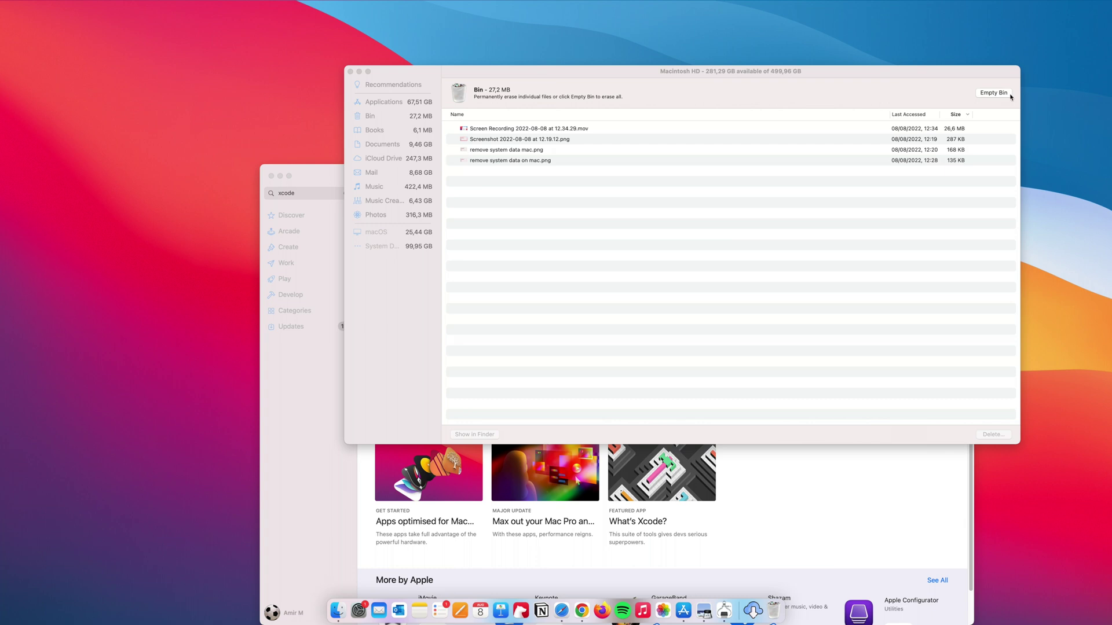
pyautogui.click(778, 613)
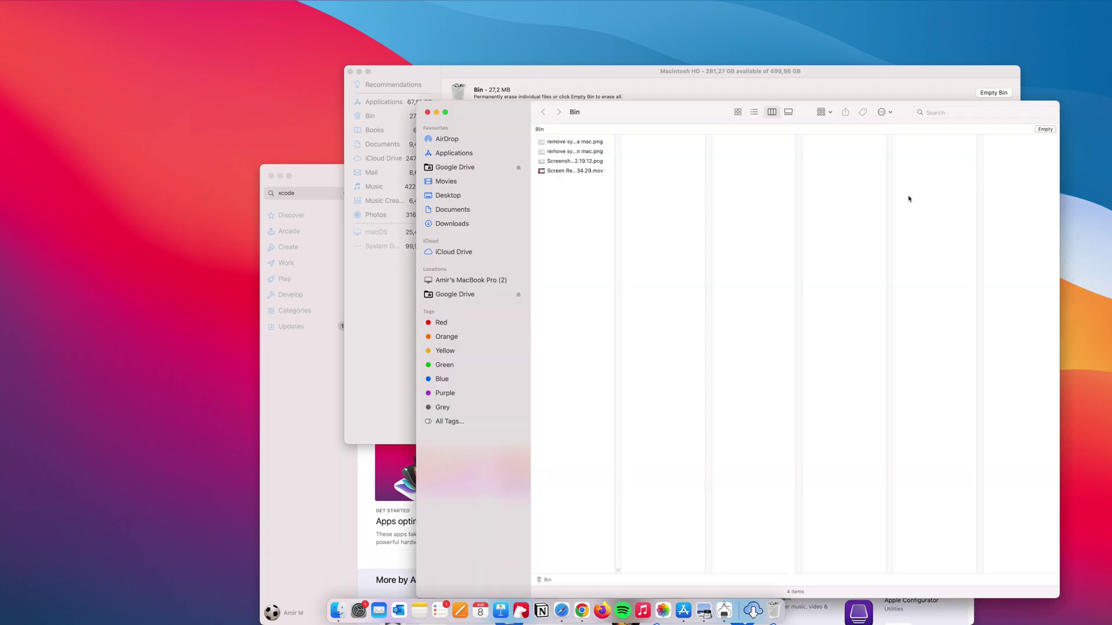
pyautogui.click(1045, 129)
pyautogui.click(605, 219)
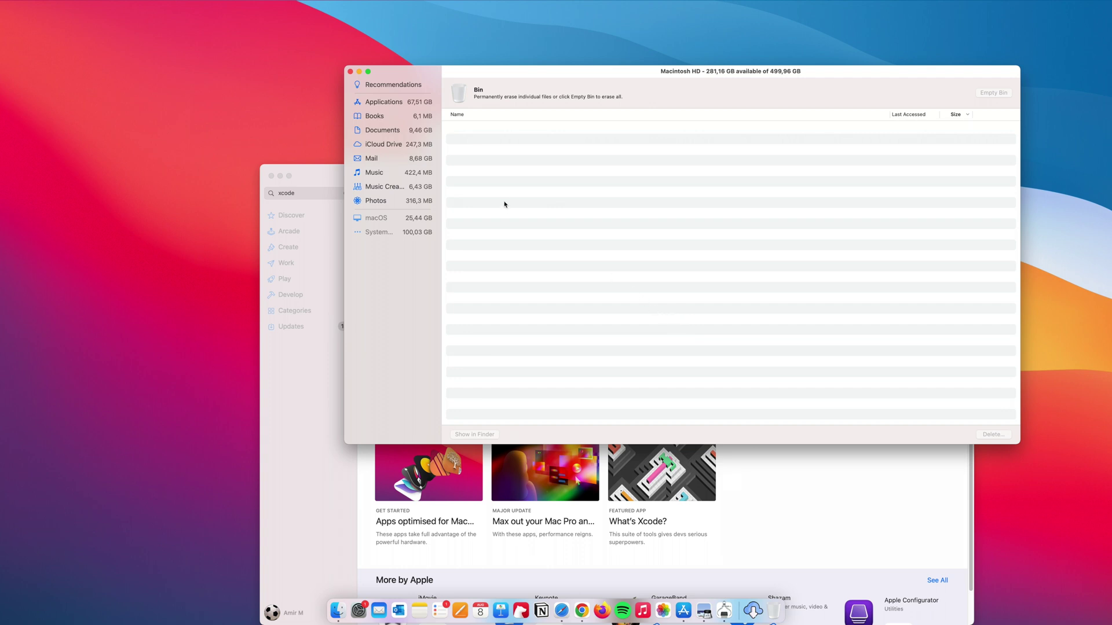
# Show the Documents category and view the Documents folder in Finder with its first column widened to fit the folder names
pyautogui.click(382, 130)
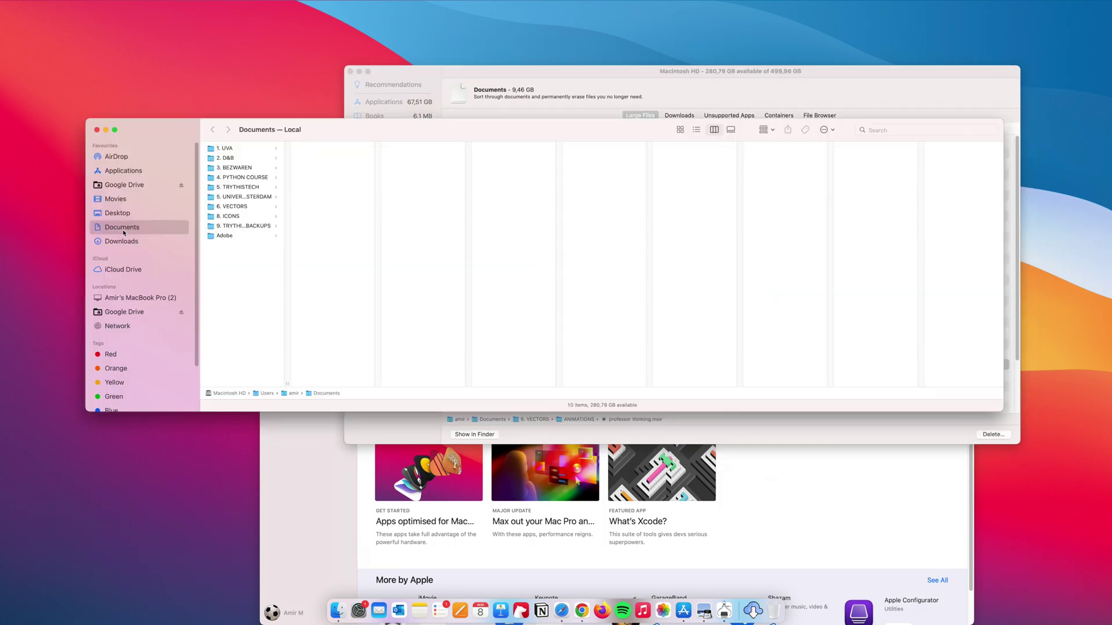
pyautogui.moveTo(287, 383); pyautogui.dragTo(327, 382)
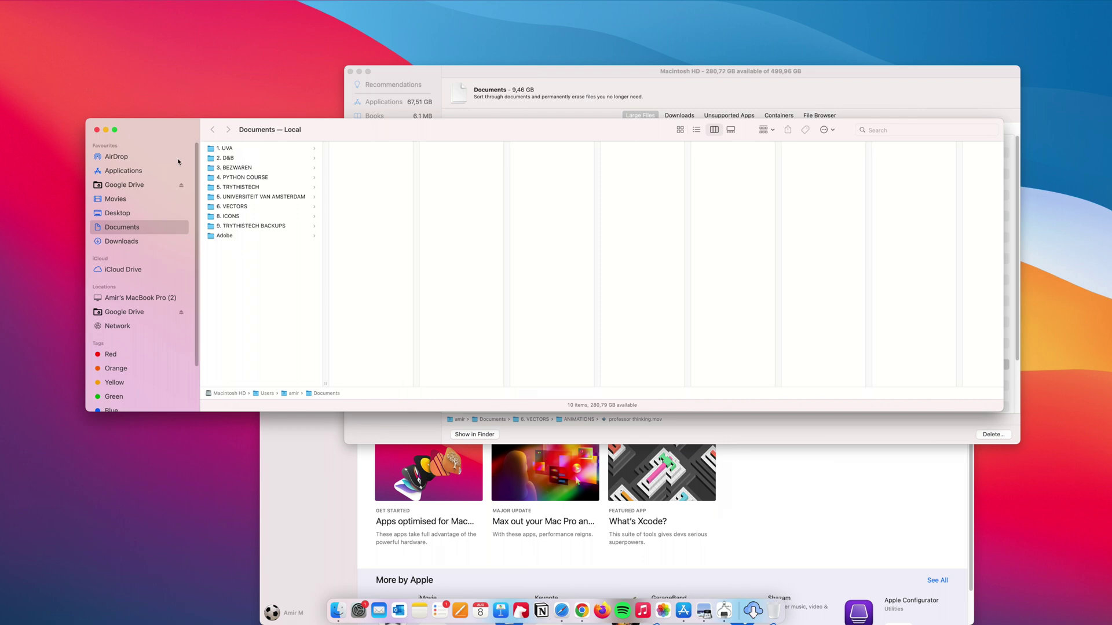
pyautogui.click(98, 130)
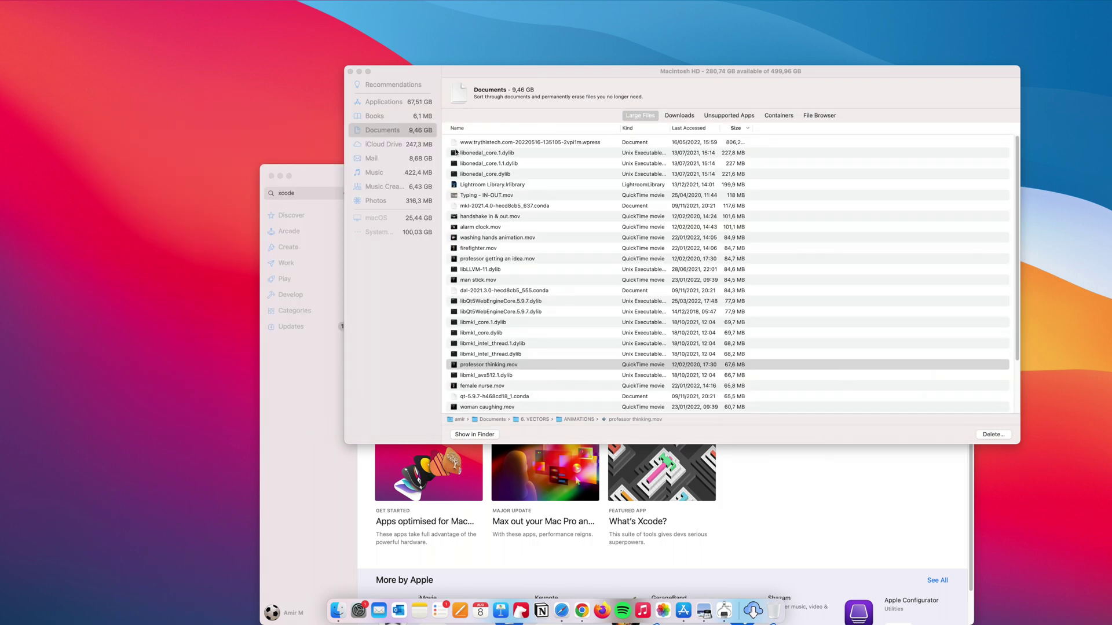
# Select all files in the Large Files list of the Documents category
pyautogui.click(551, 212)
pyautogui.click(712, 312)
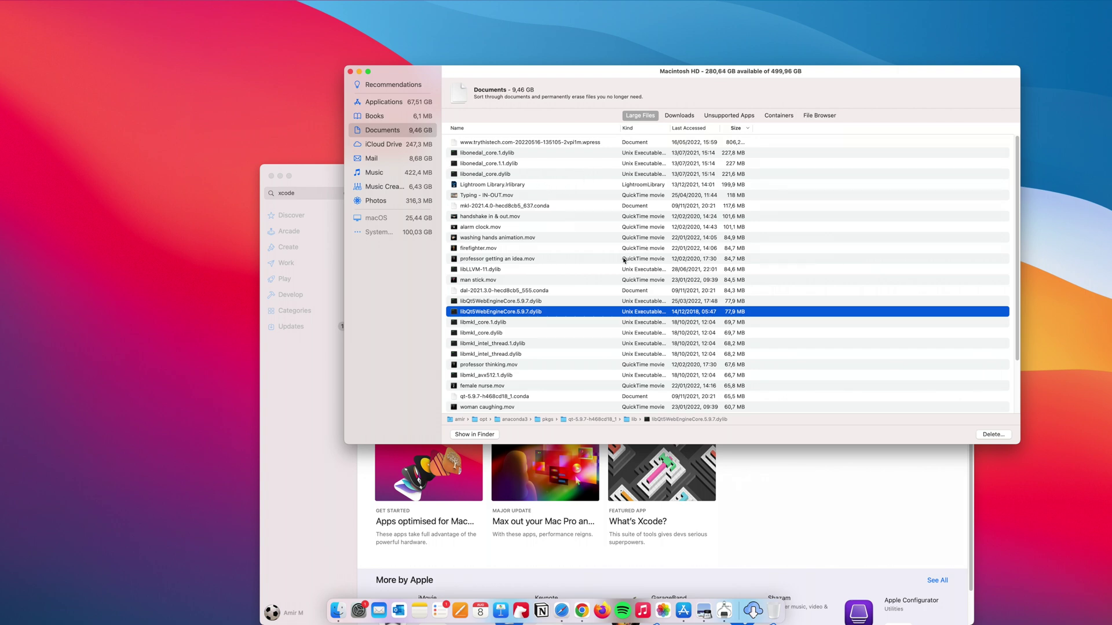
pyautogui.press('super+a')
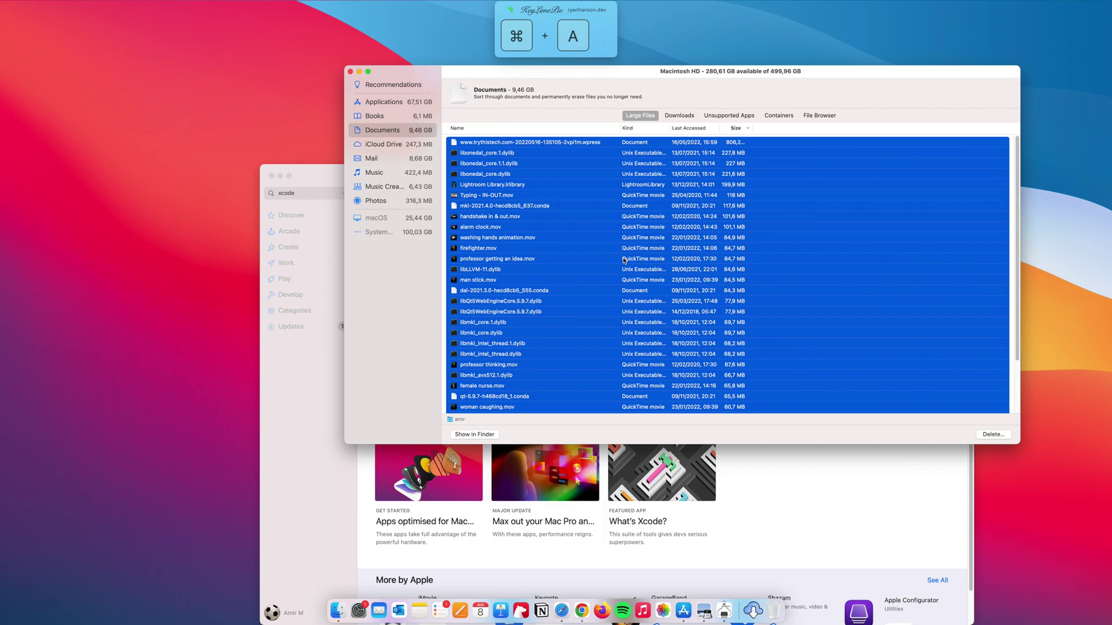
pyautogui.press('super+a')
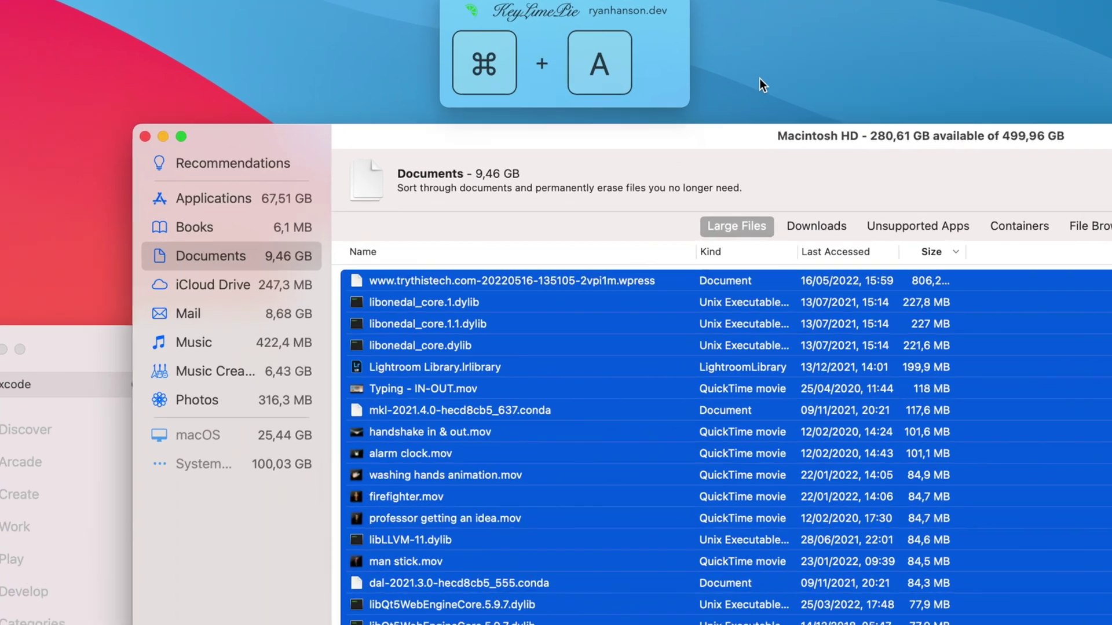
pyautogui.press('super+a')
pyautogui.press('super+a')
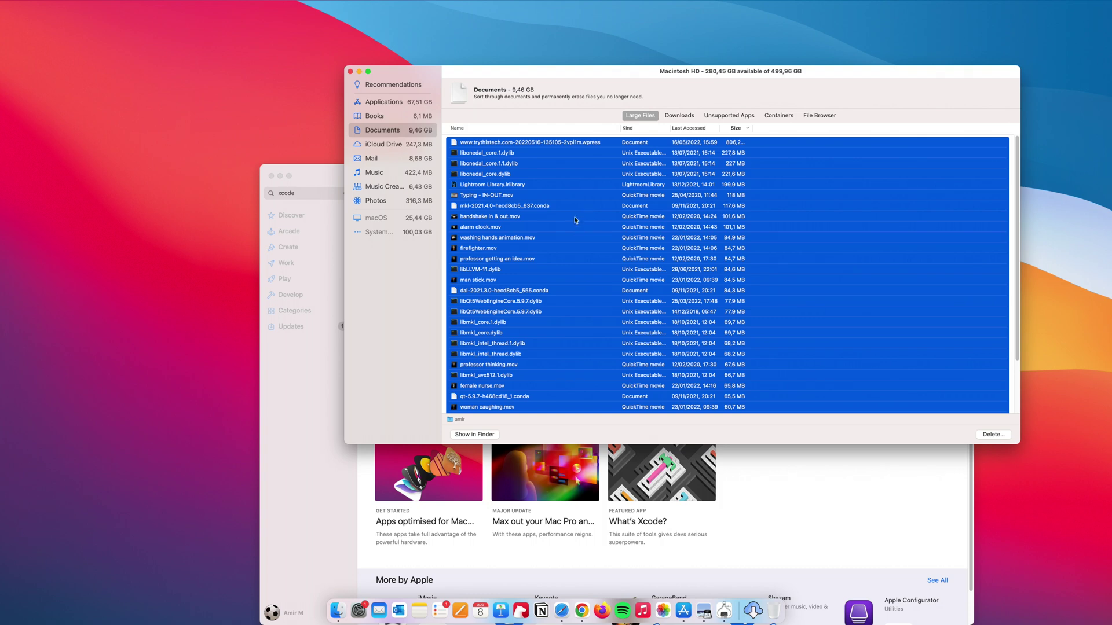
# View the storage details of the Mail and Music categories
pyautogui.click(398, 160)
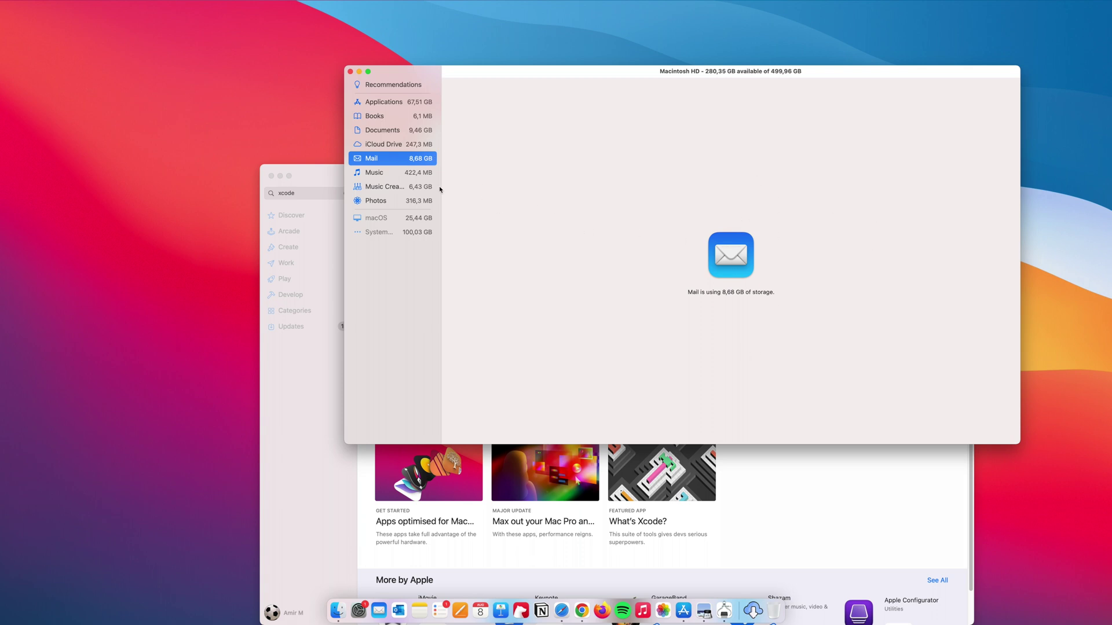
pyautogui.click(423, 176)
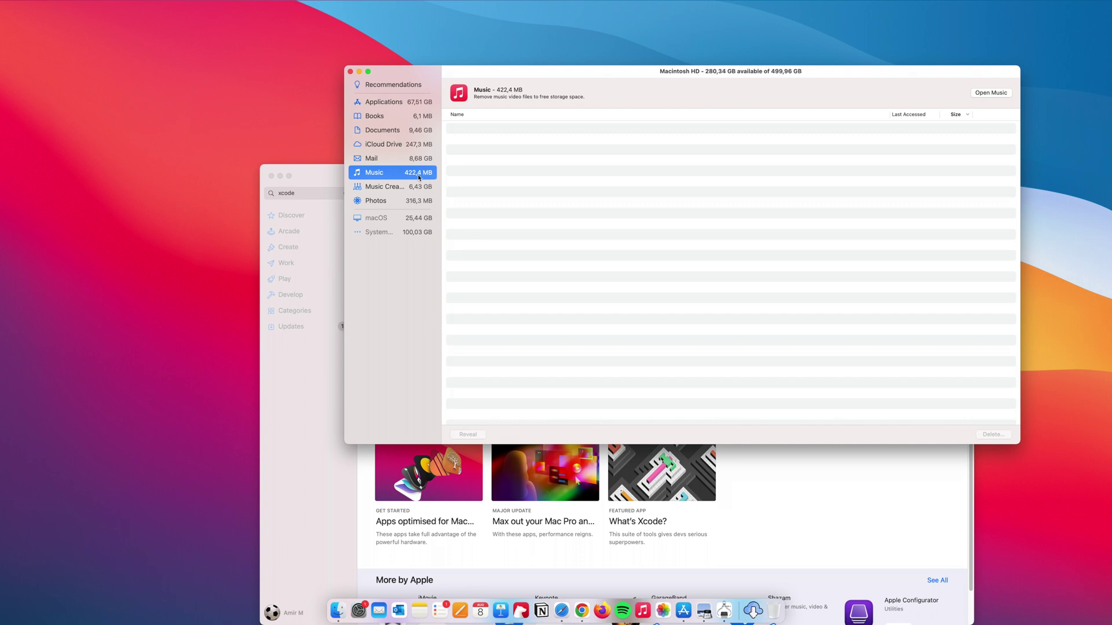
# Delete Instrument Library, Apple Loops and Basic Lessons from the Music Creation category and confirm the removal
pyautogui.click(409, 187)
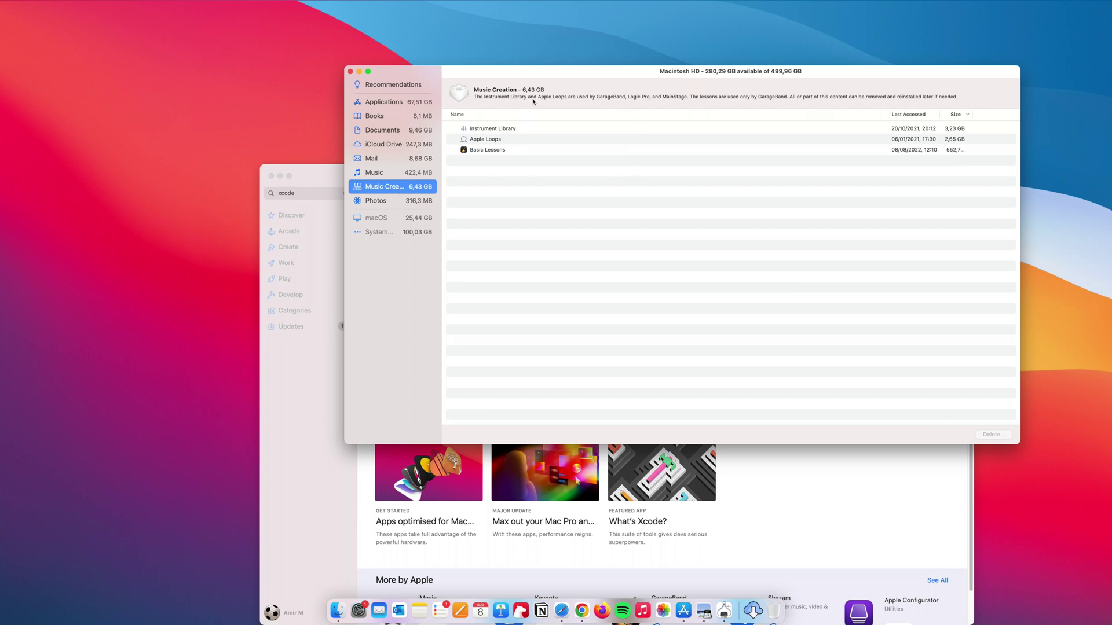
pyautogui.click(513, 178)
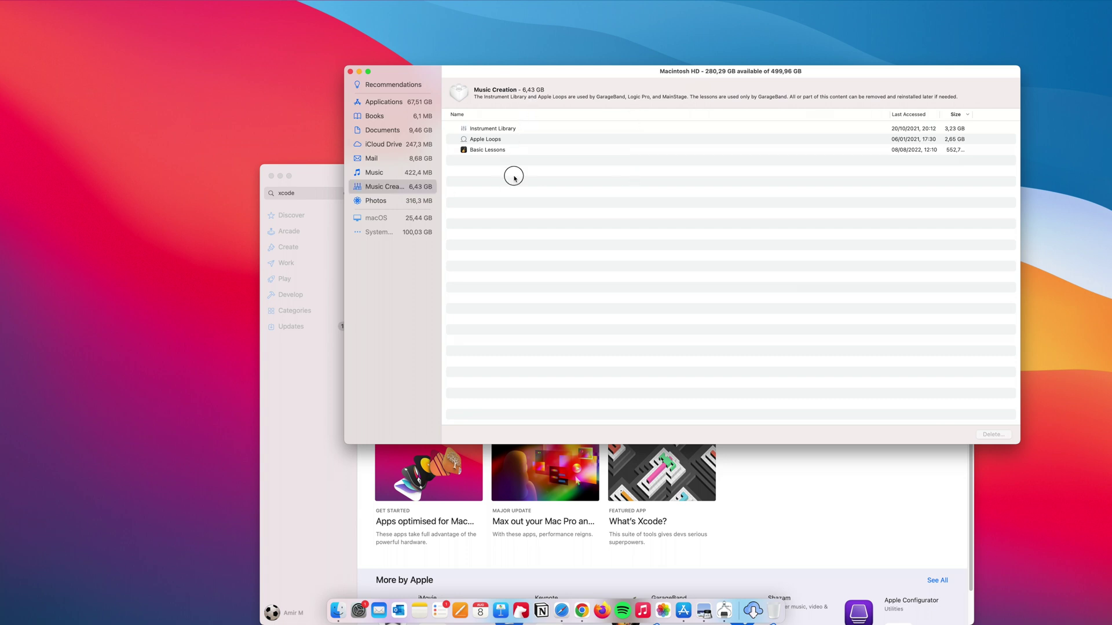
pyautogui.press('super+a')
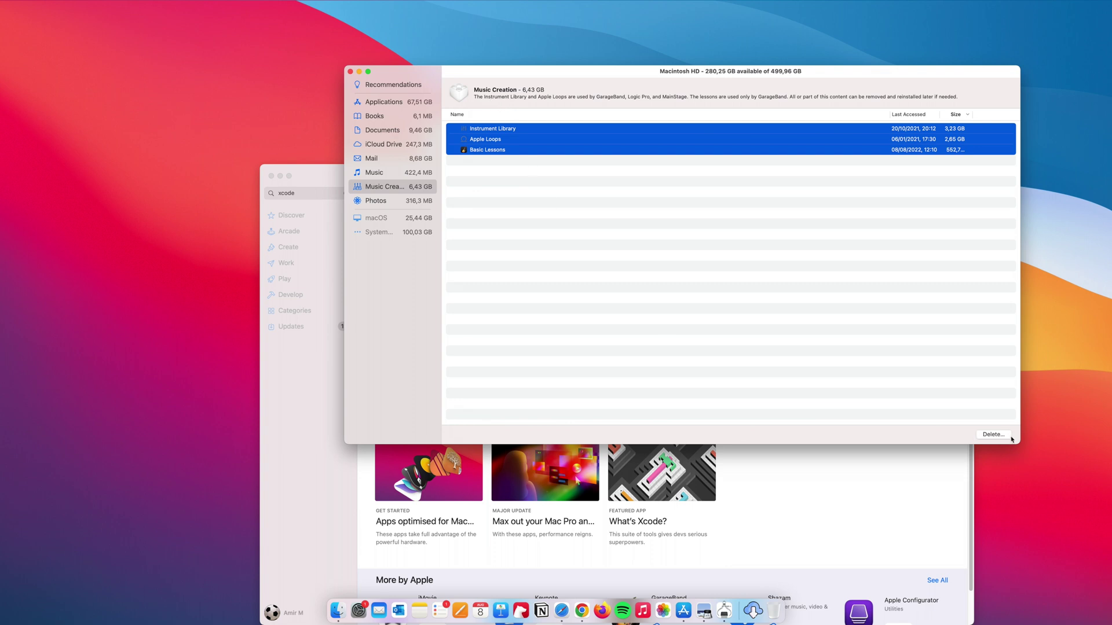
pyautogui.click(993, 434)
pyautogui.click(707, 296)
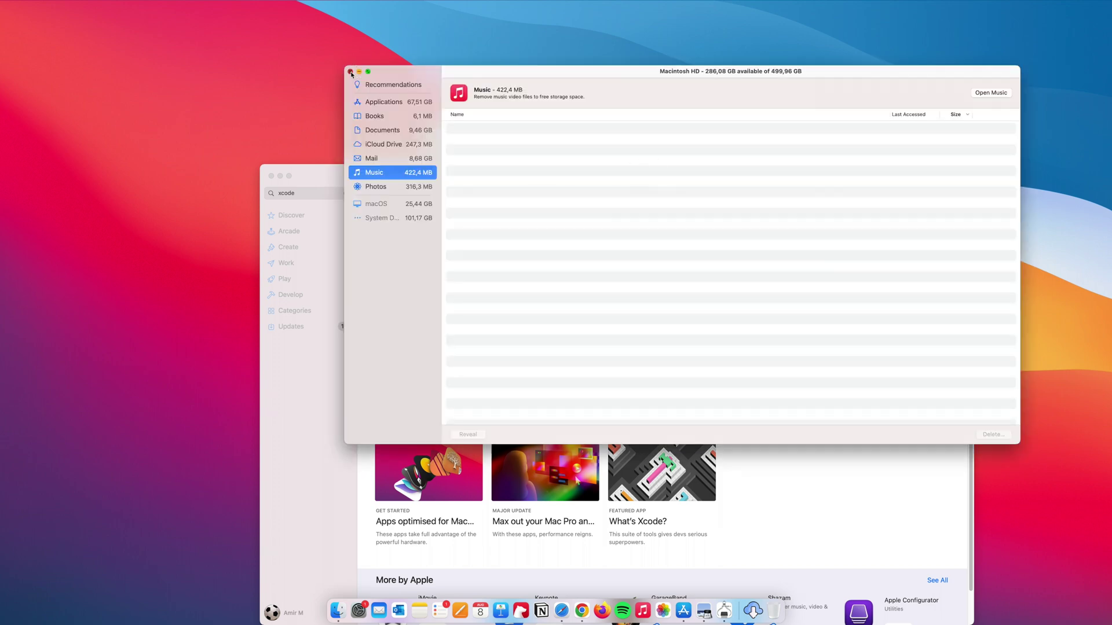
# Close the storage management window, the Mac's storage overview and the App Store
pyautogui.click(350, 72)
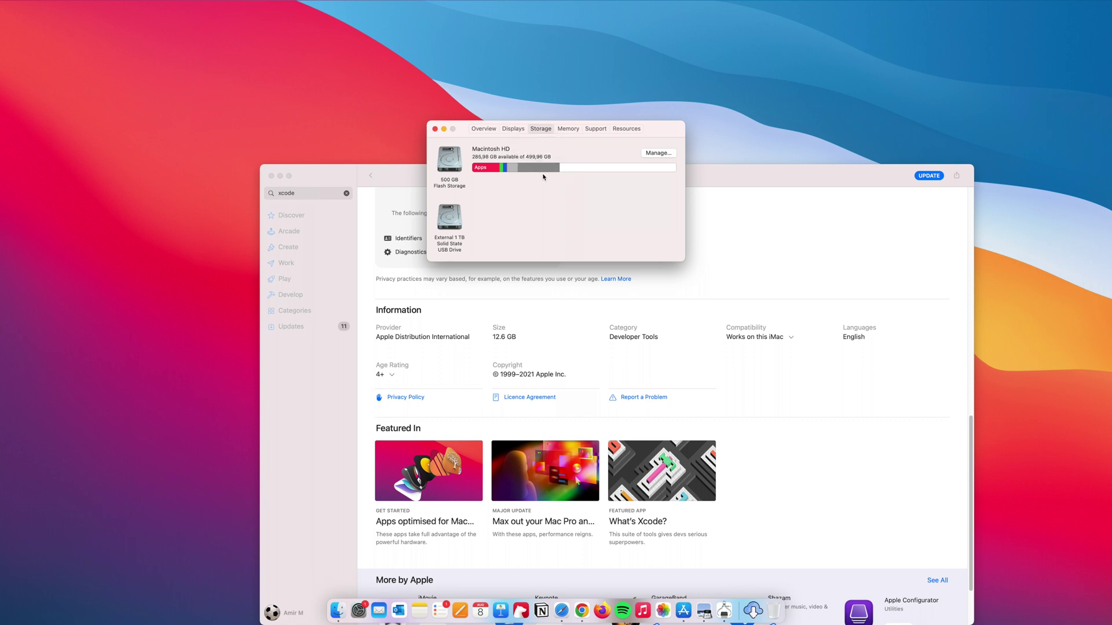
pyautogui.click(435, 130)
pyautogui.click(270, 176)
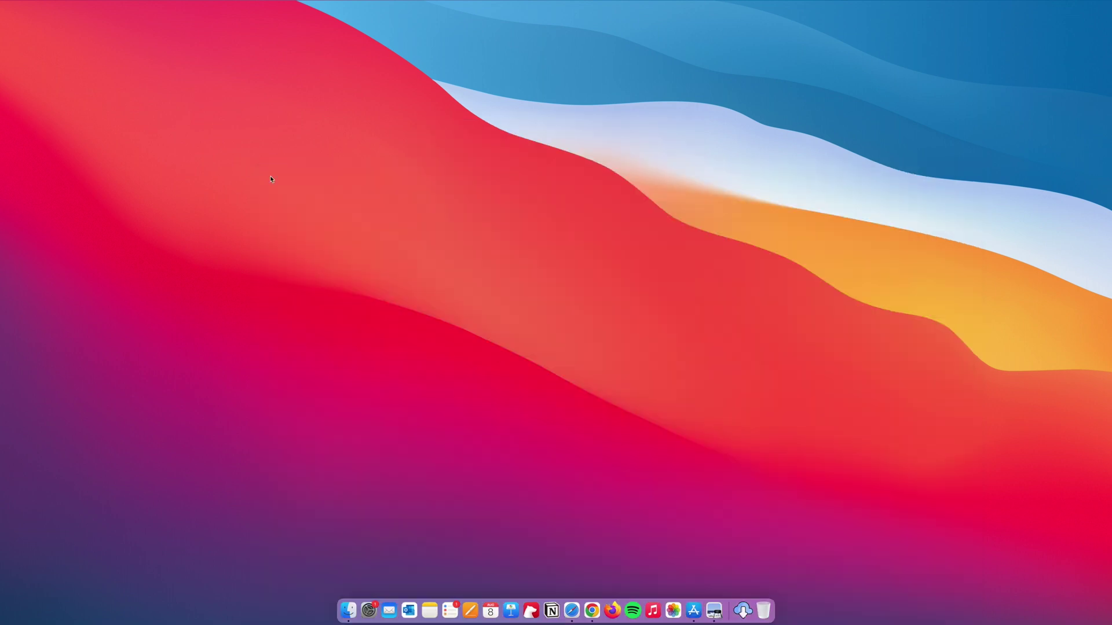
# Open Finder and go to the folder ~/library/caches
pyautogui.click(348, 612)
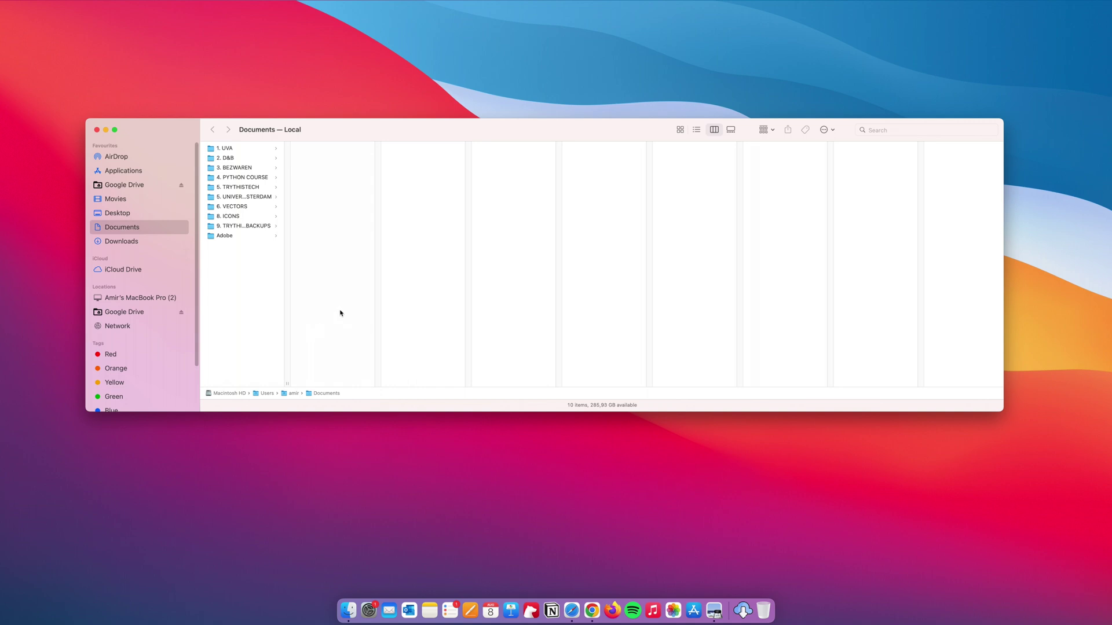
pyautogui.press('super+shift+g')
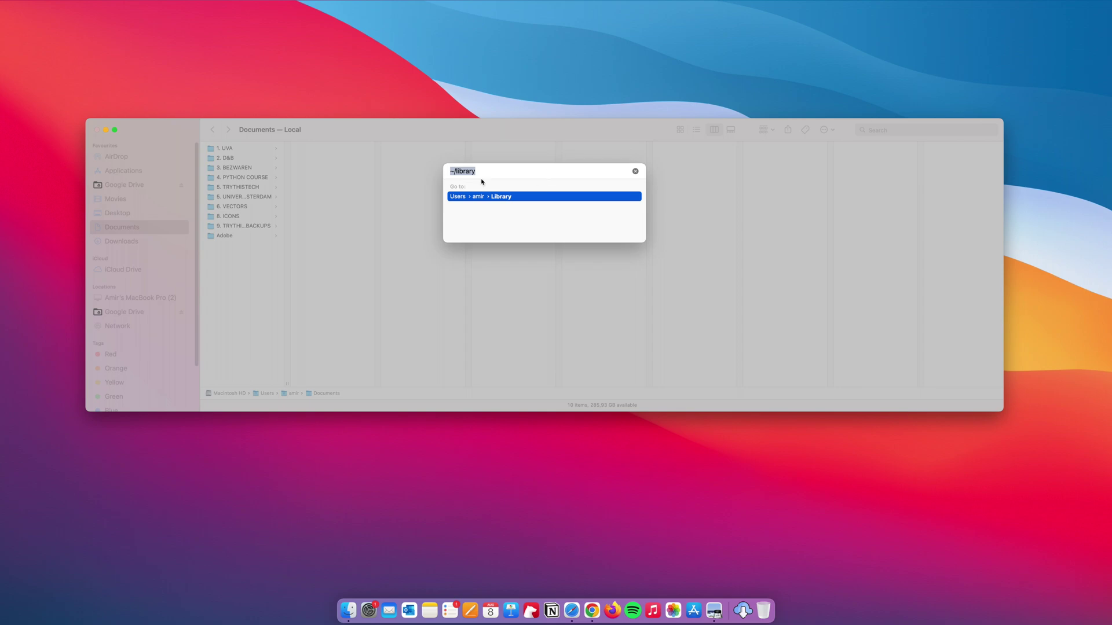
pyautogui.press('BackSpace')
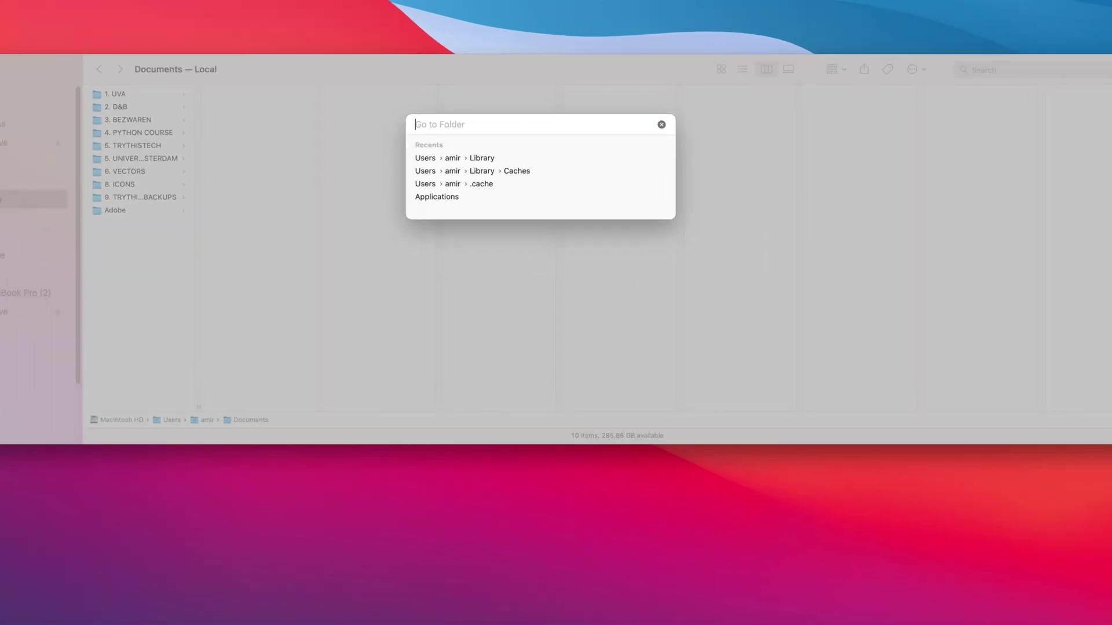
pyautogui.write('~')
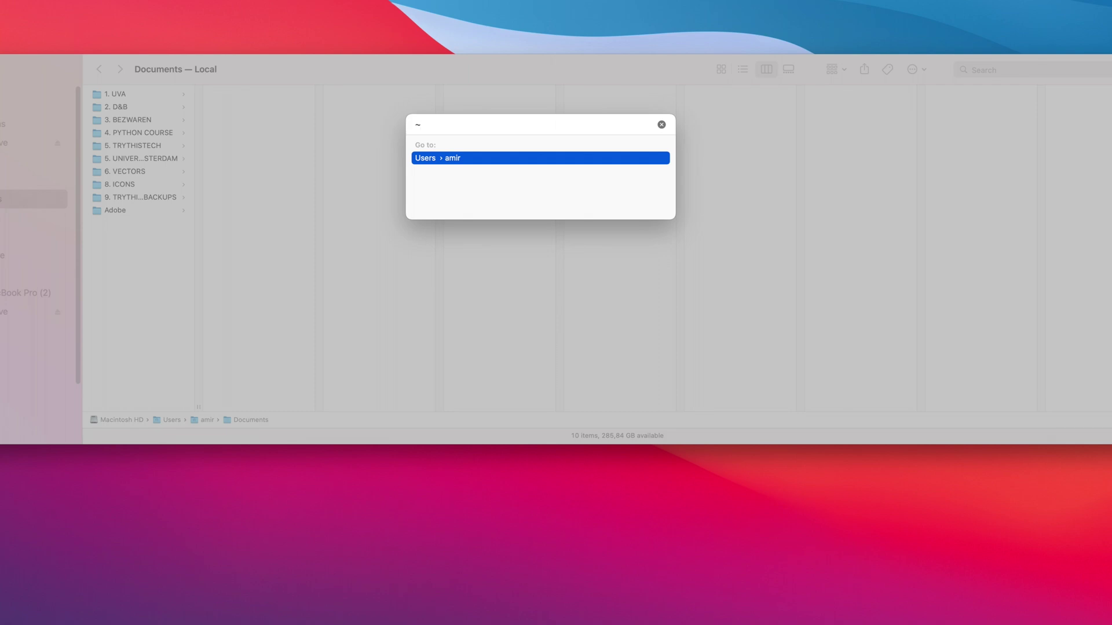
pyautogui.write('/')
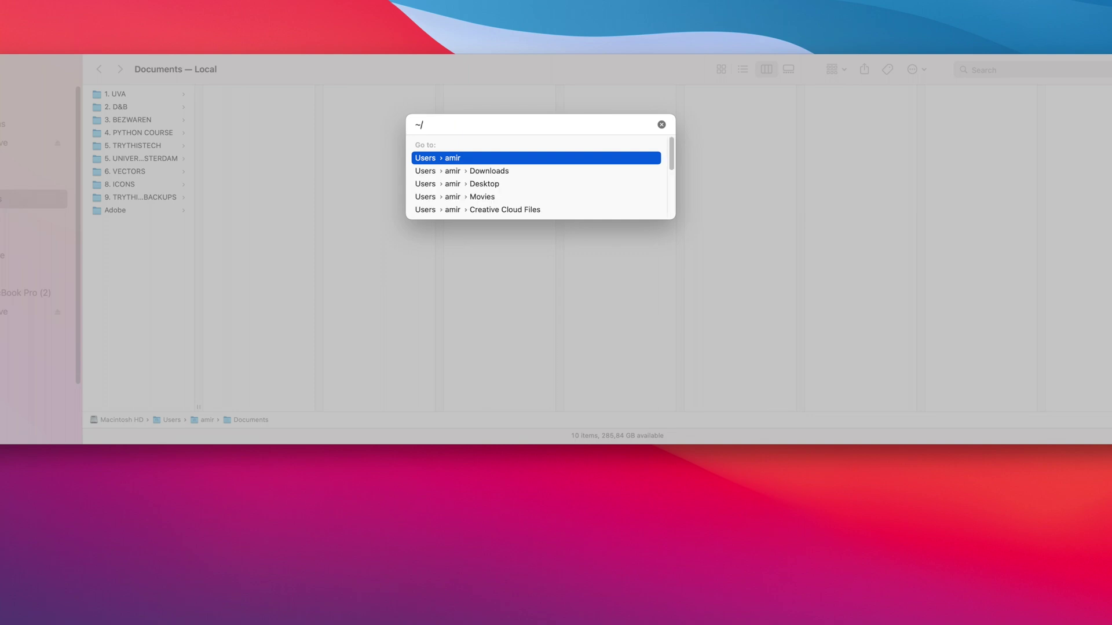
pyautogui.write('library')
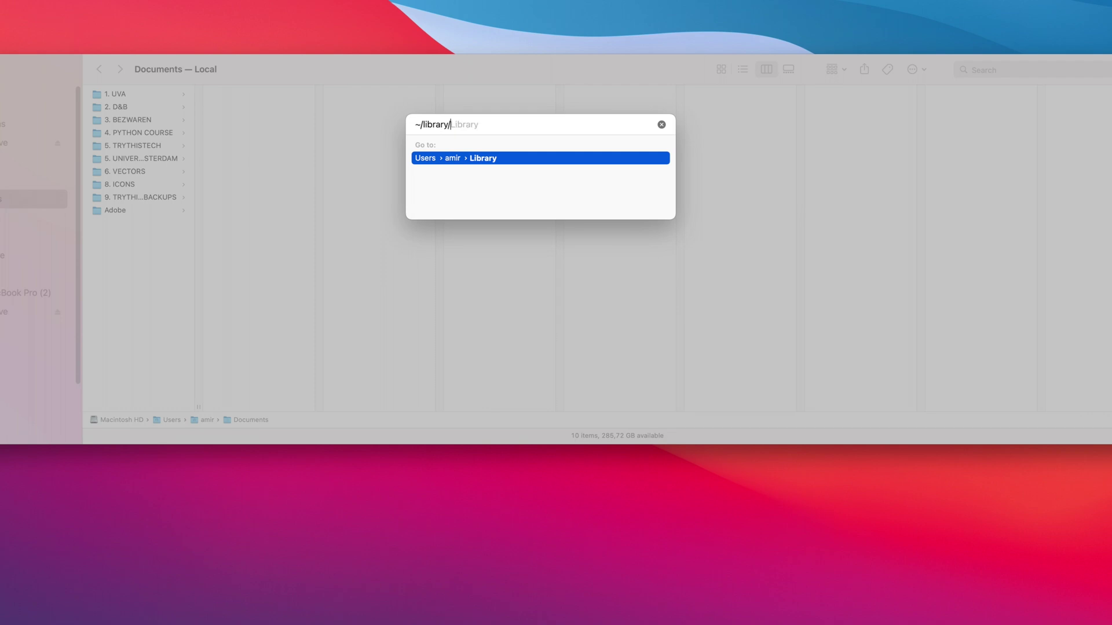
pyautogui.write('/caches')
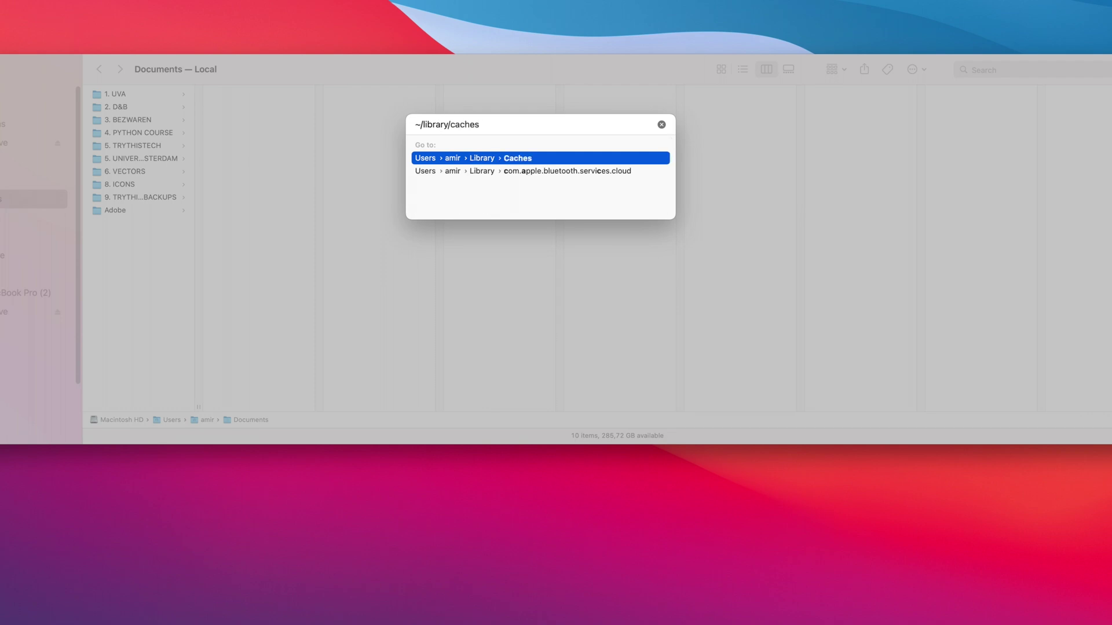
pyautogui.press('Return')
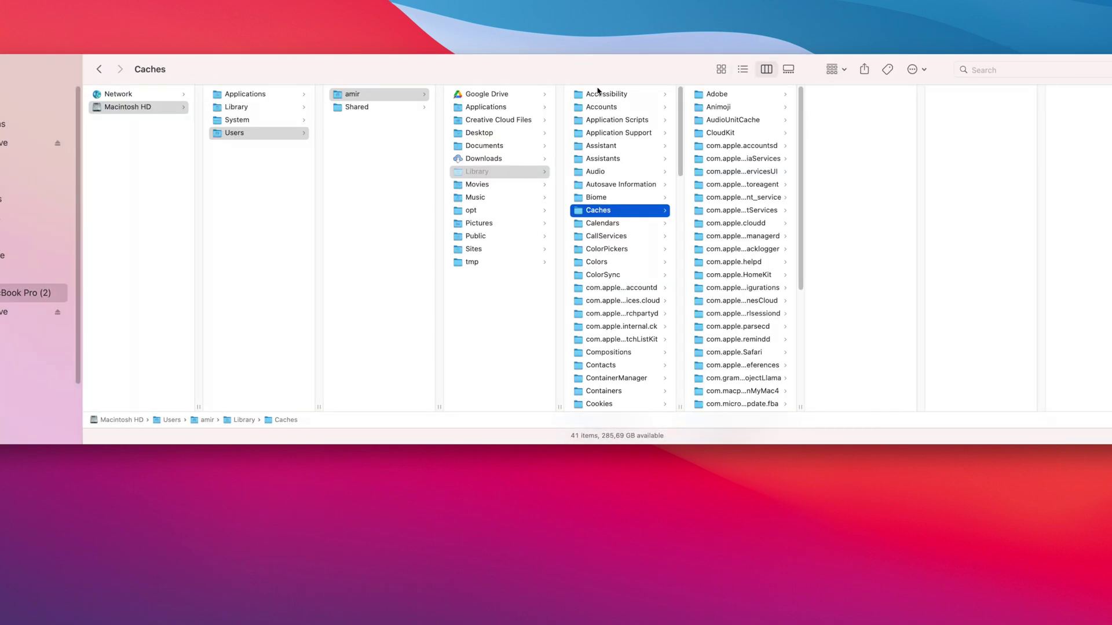
# Check the combined size of the Adobe cache folder's contents and of all items in the Caches folder
pyautogui.click(722, 98)
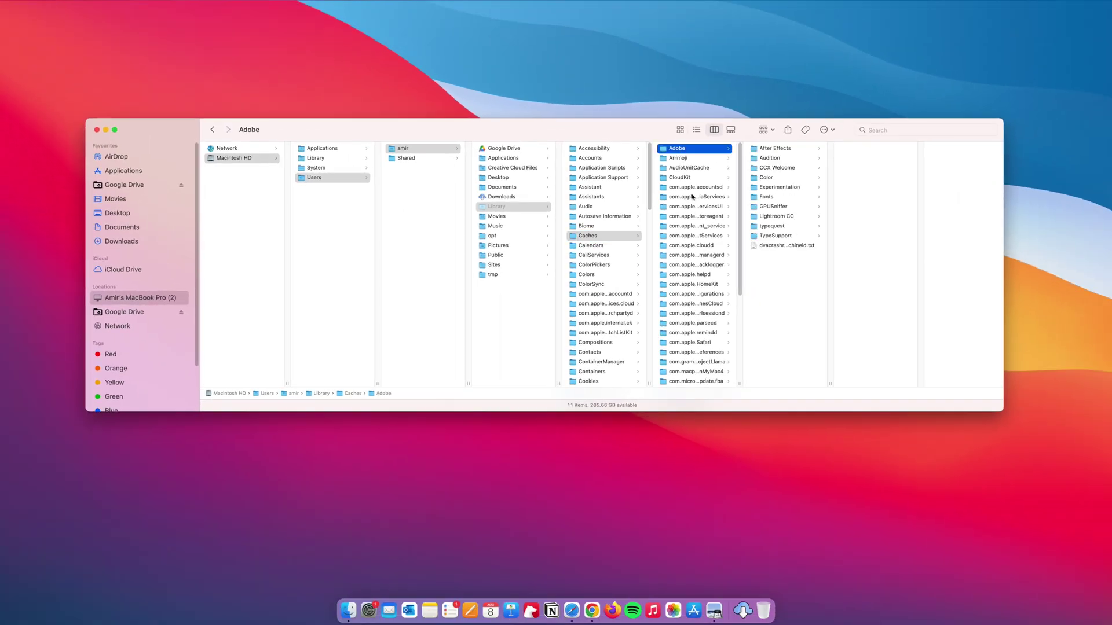
pyautogui.press('super+a')
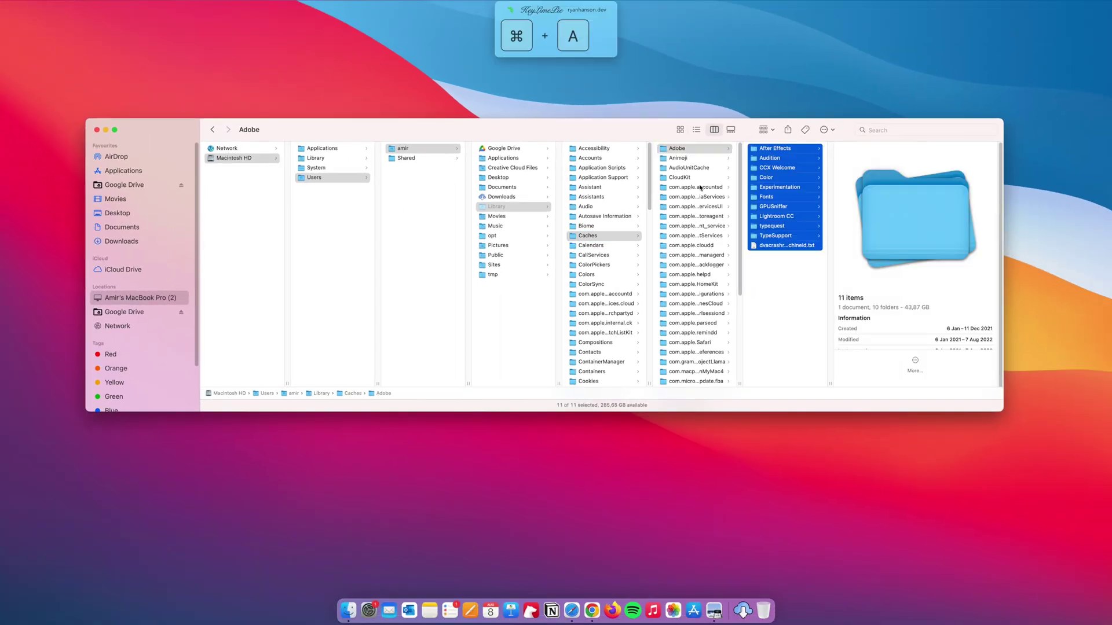
pyautogui.click(692, 177)
pyautogui.click(634, 237)
pyautogui.press('super+a')
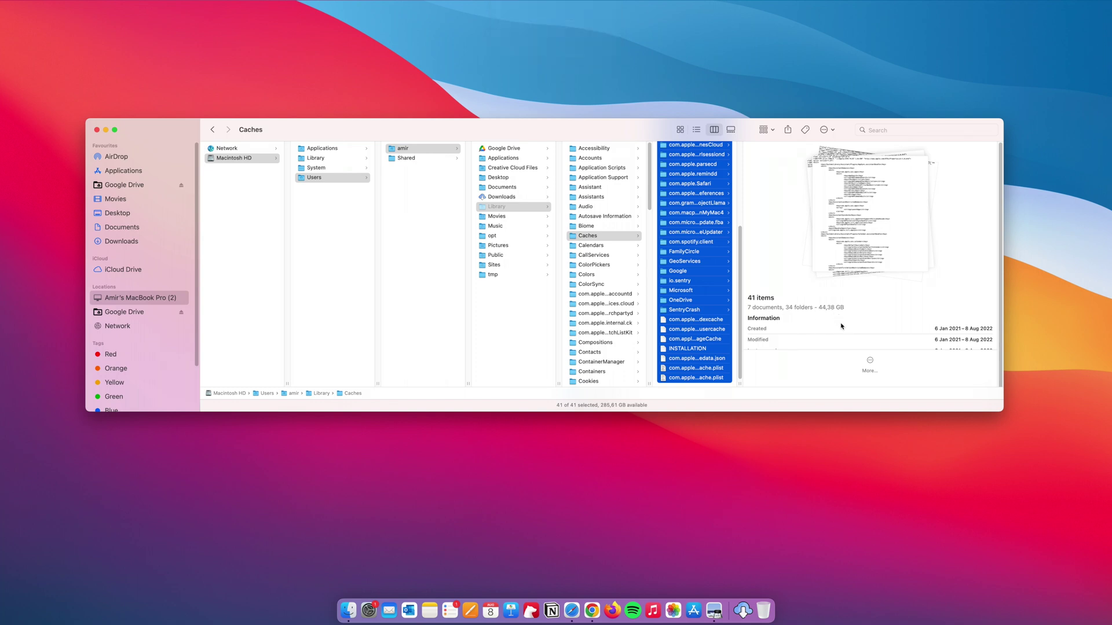
pyautogui.scroll(5, 700, 301)
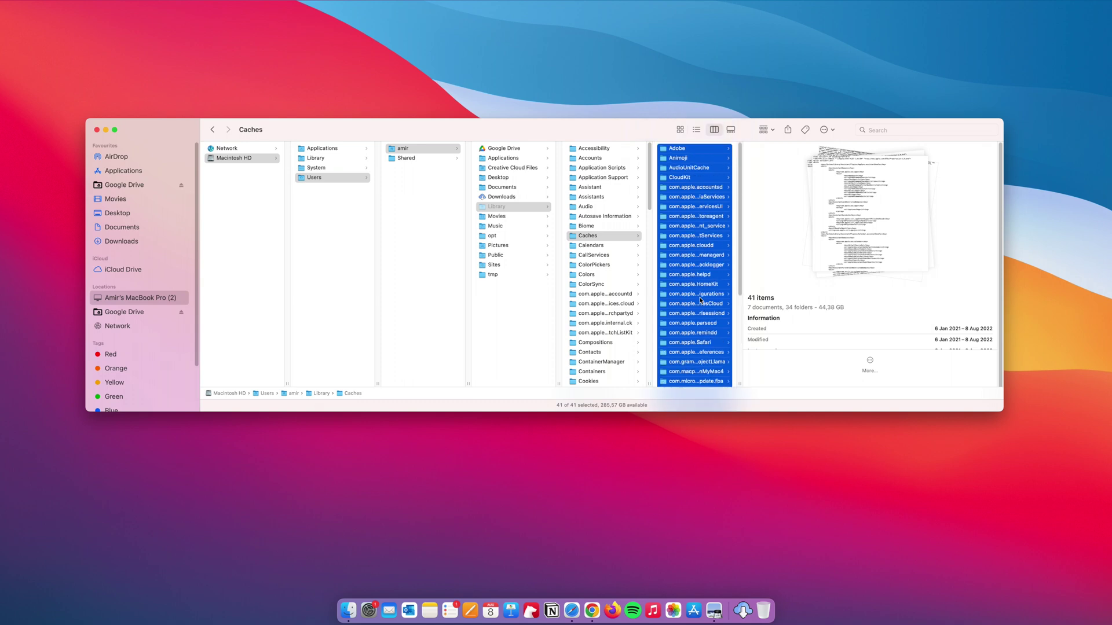
# Move the Adobe folder from Caches to the Bin and empty the Bin
pyautogui.click(698, 255)
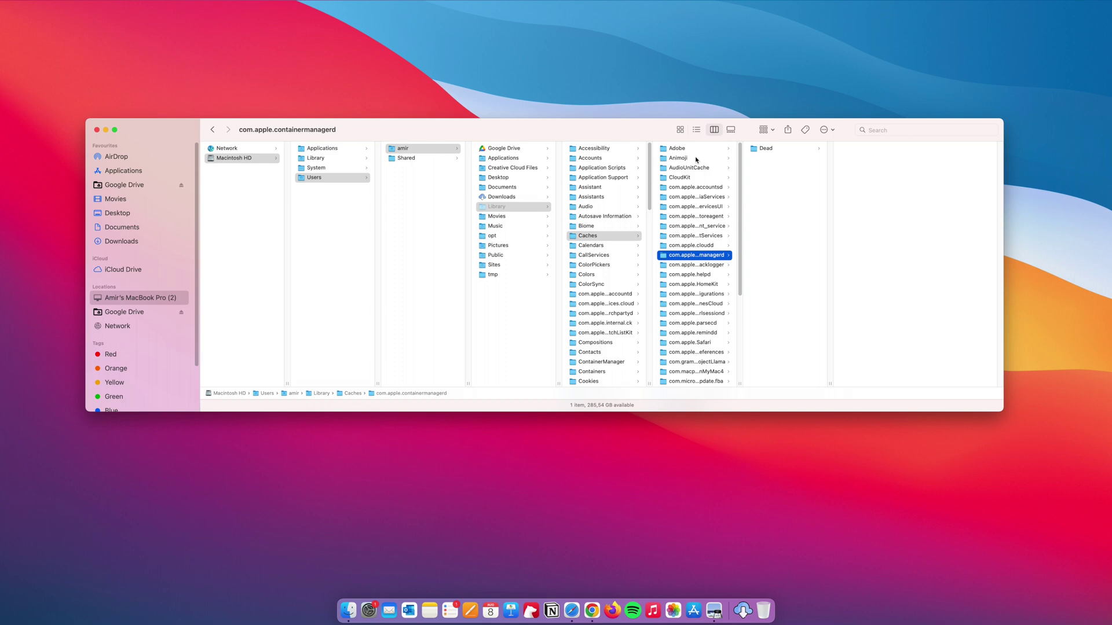
pyautogui.click(696, 158)
pyautogui.press('Up')
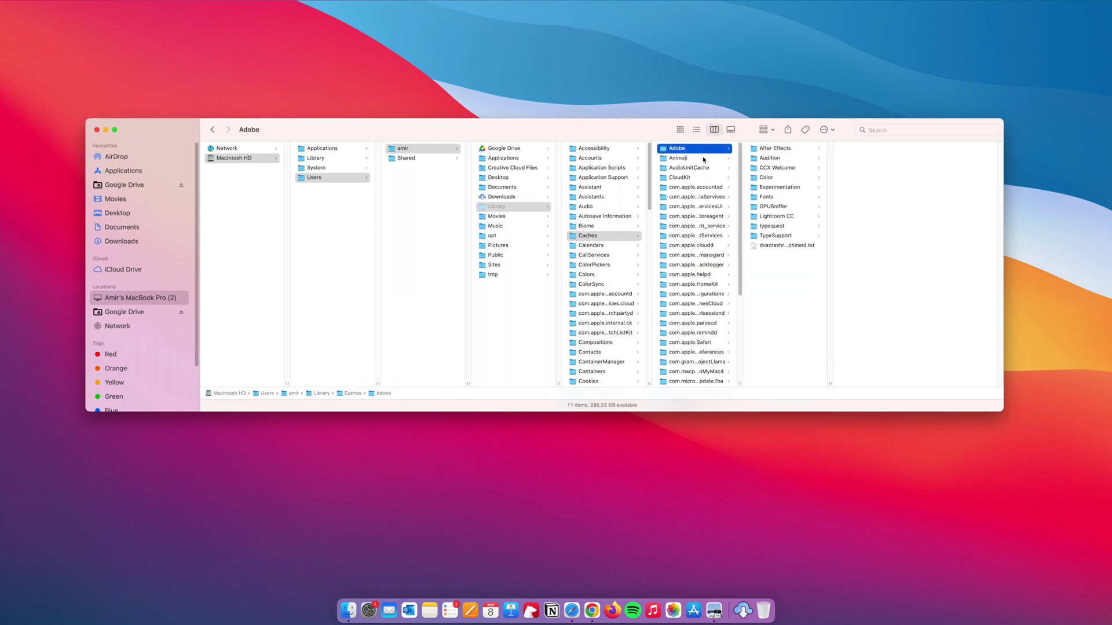
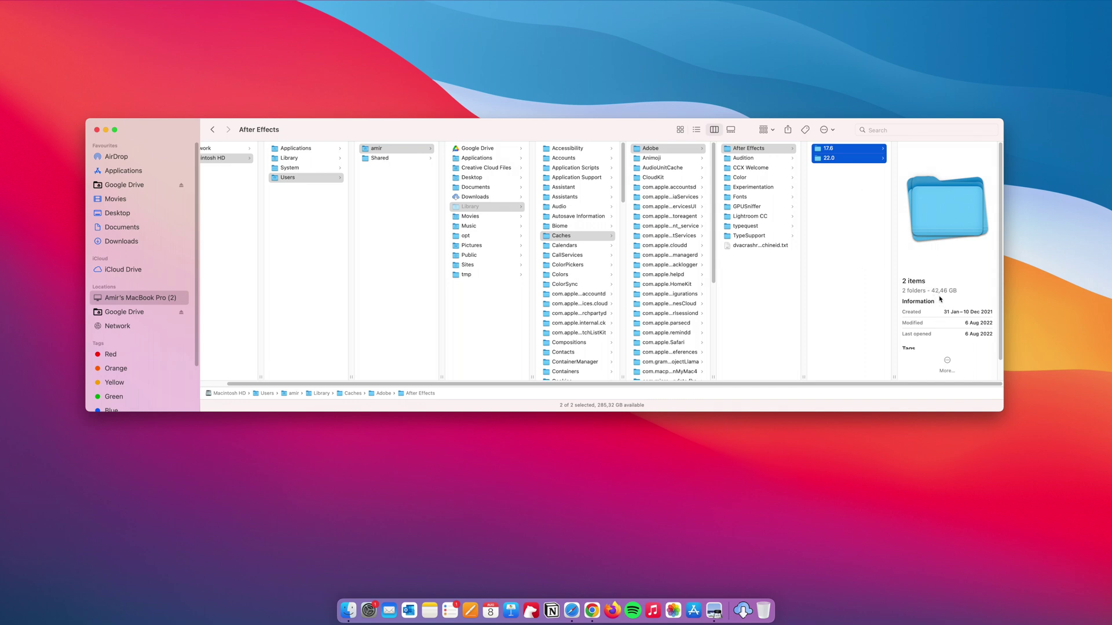
pyautogui.click(674, 154)
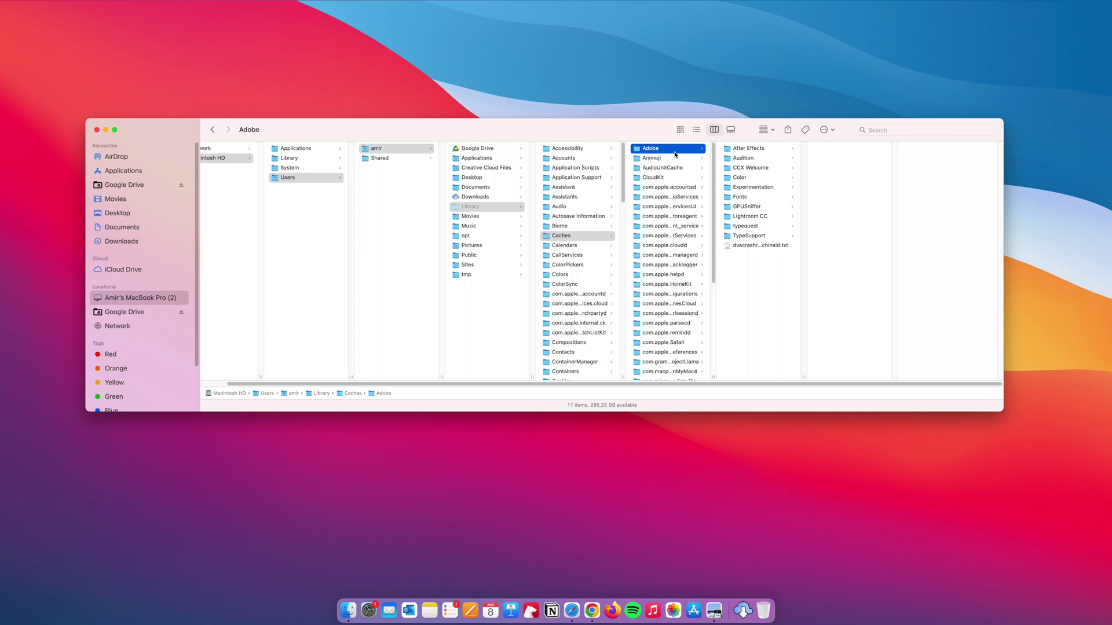
pyautogui.press('super+BackSpace')
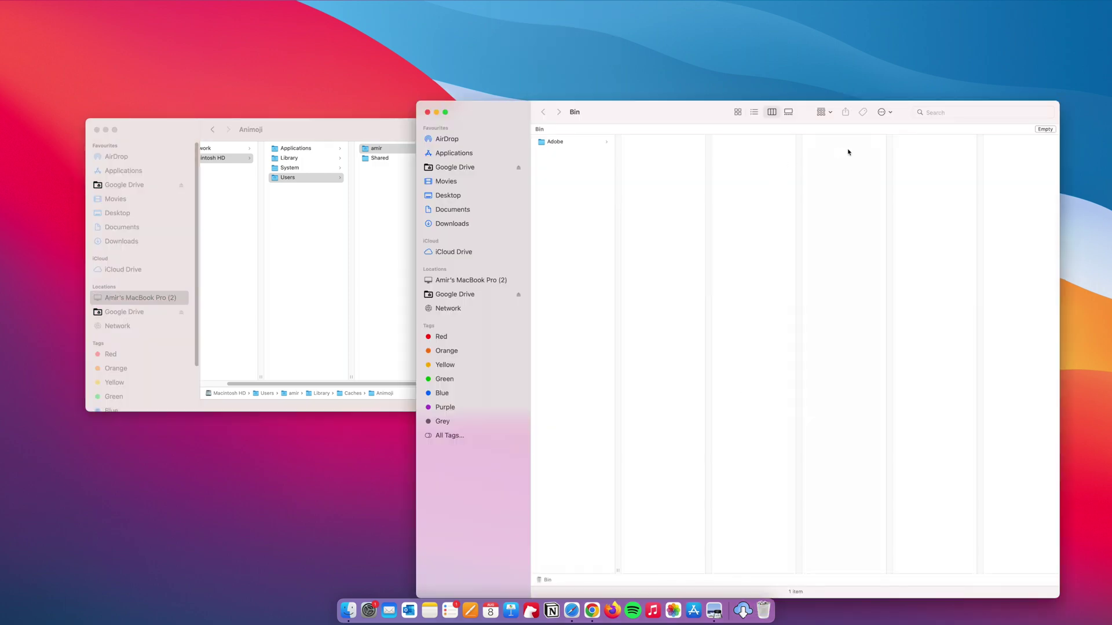
pyautogui.click(1041, 129)
pyautogui.press('Return')
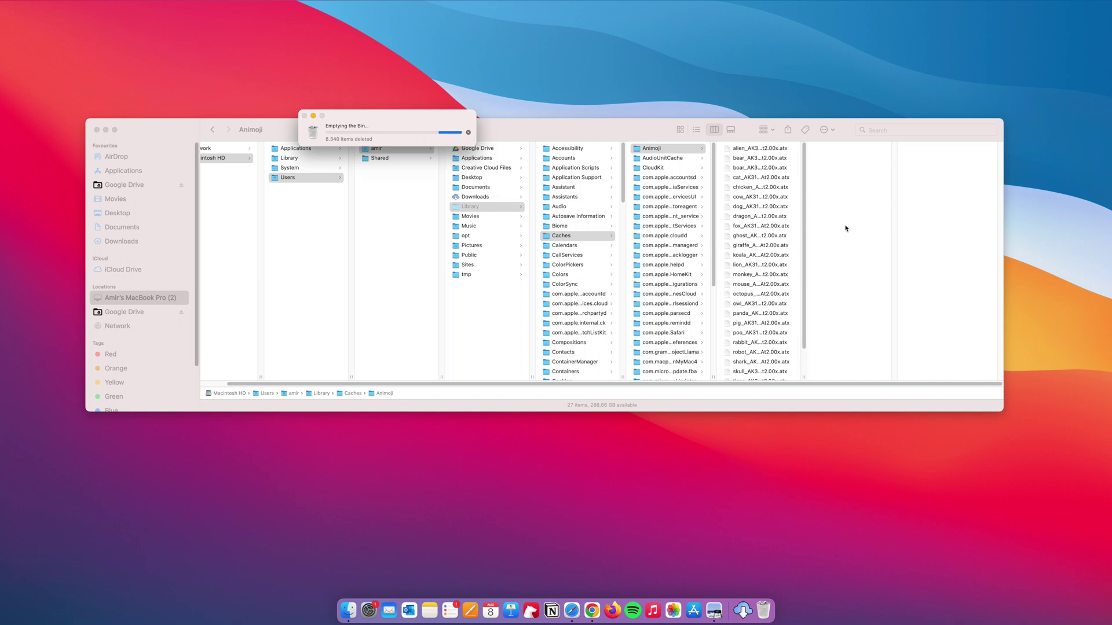
# Select all remaining items in the Caches folder and review the list and its combined size
pyautogui.click(601, 234)
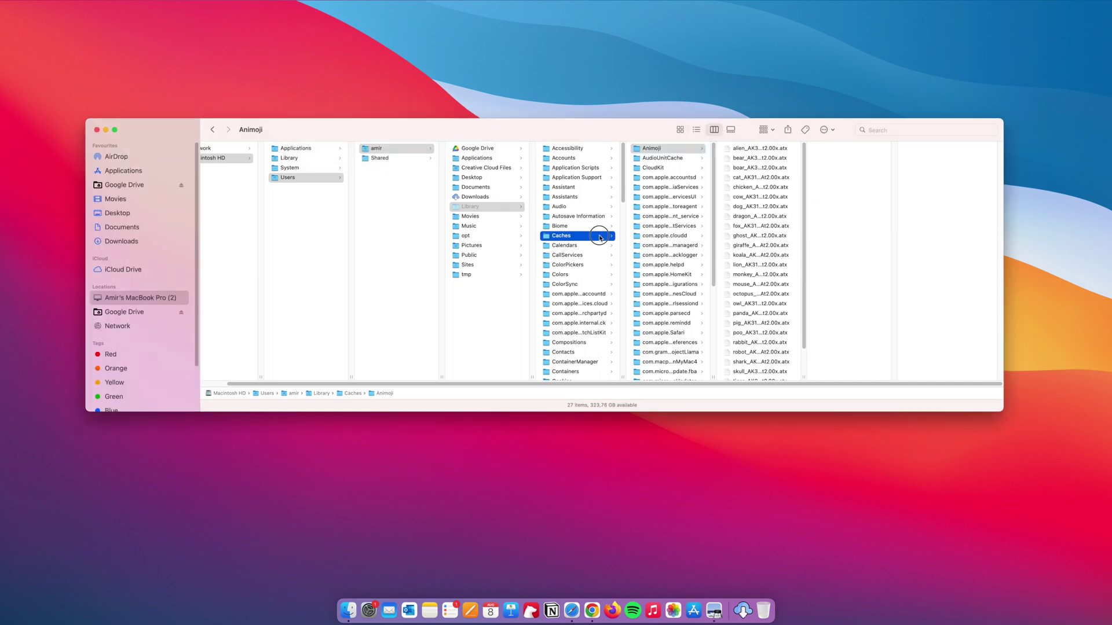
pyautogui.click(667, 149)
pyautogui.press('super+a')
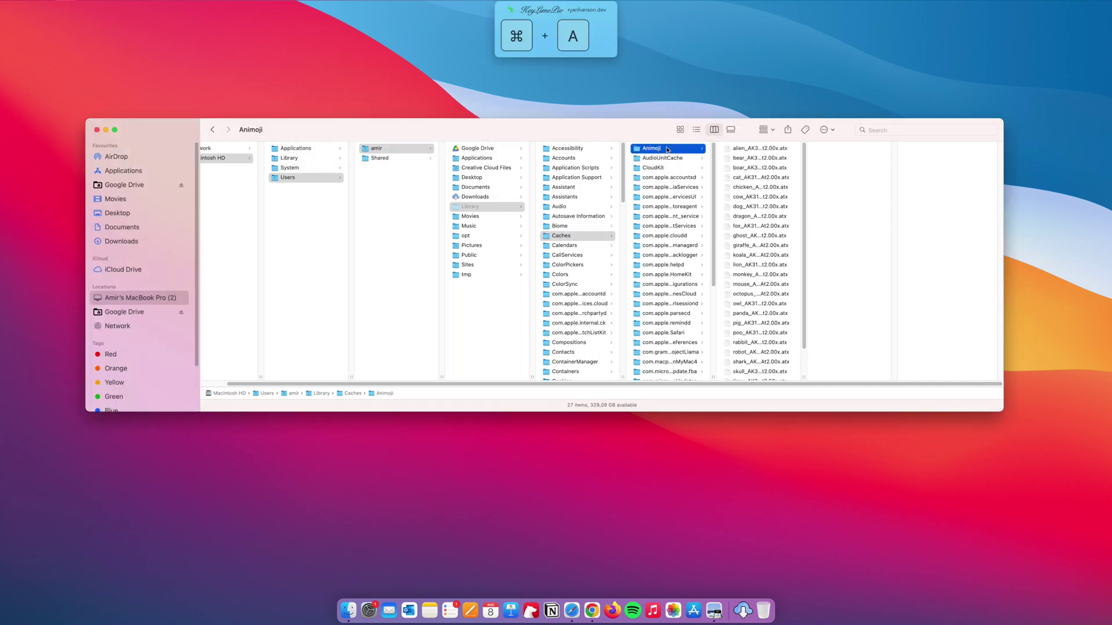
pyautogui.press('Left')
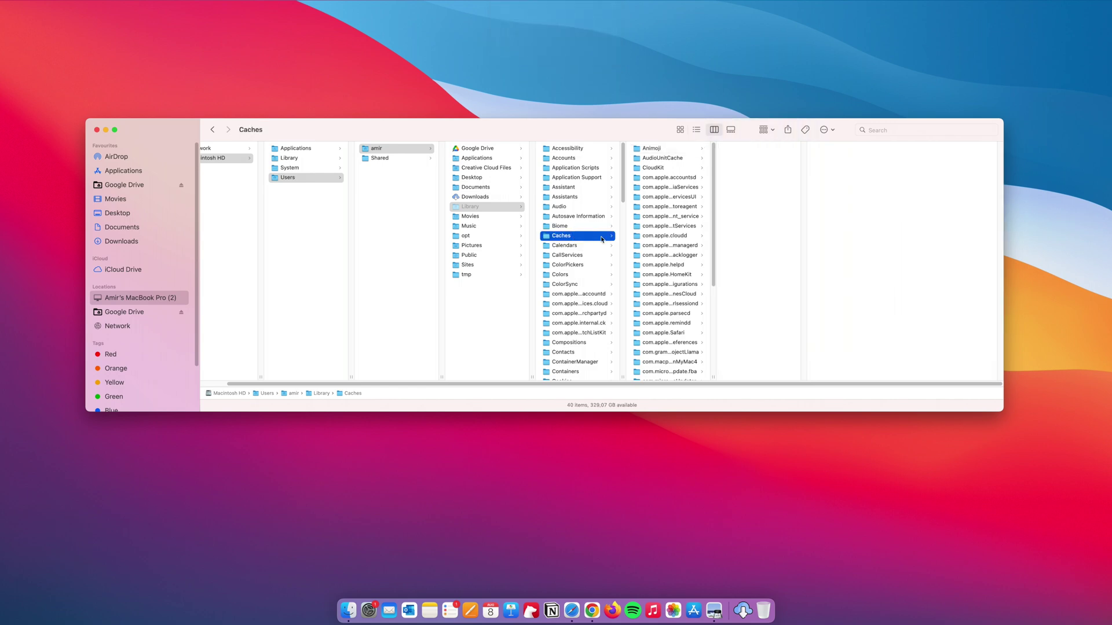
pyautogui.press('super+a')
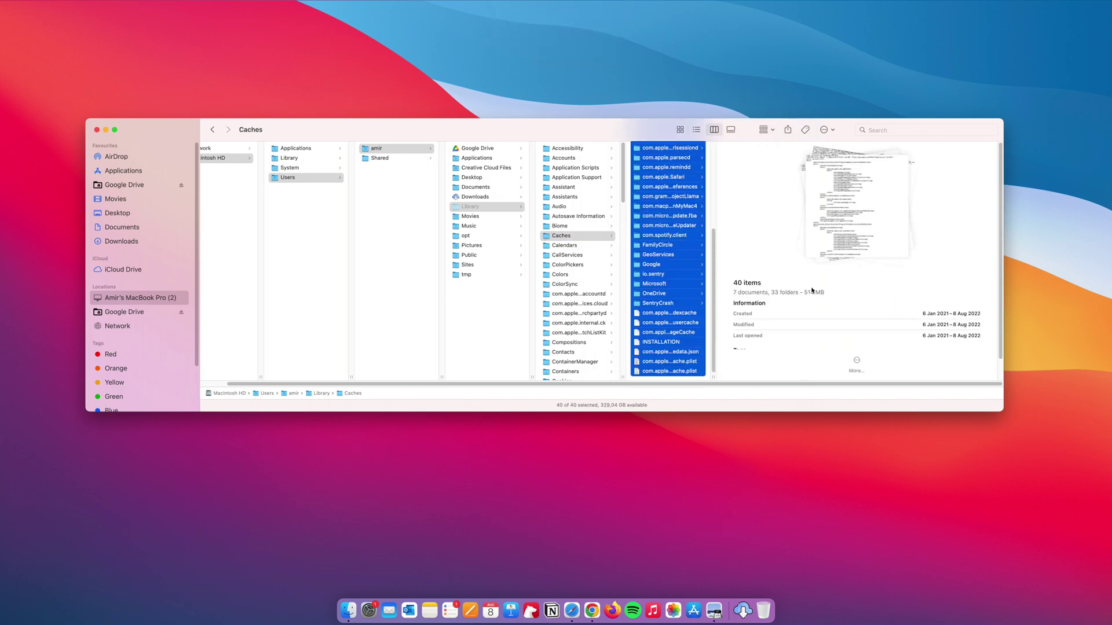
pyautogui.scroll(5, 677, 254)
pyautogui.scroll(-5, 688, 324)
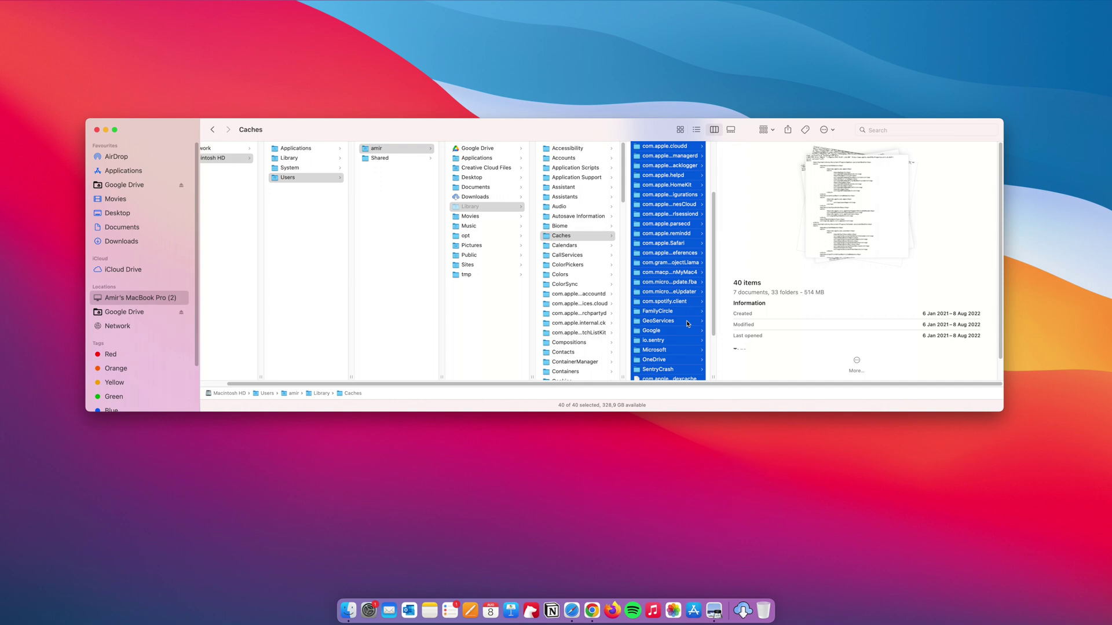
pyautogui.scroll(5, 686, 321)
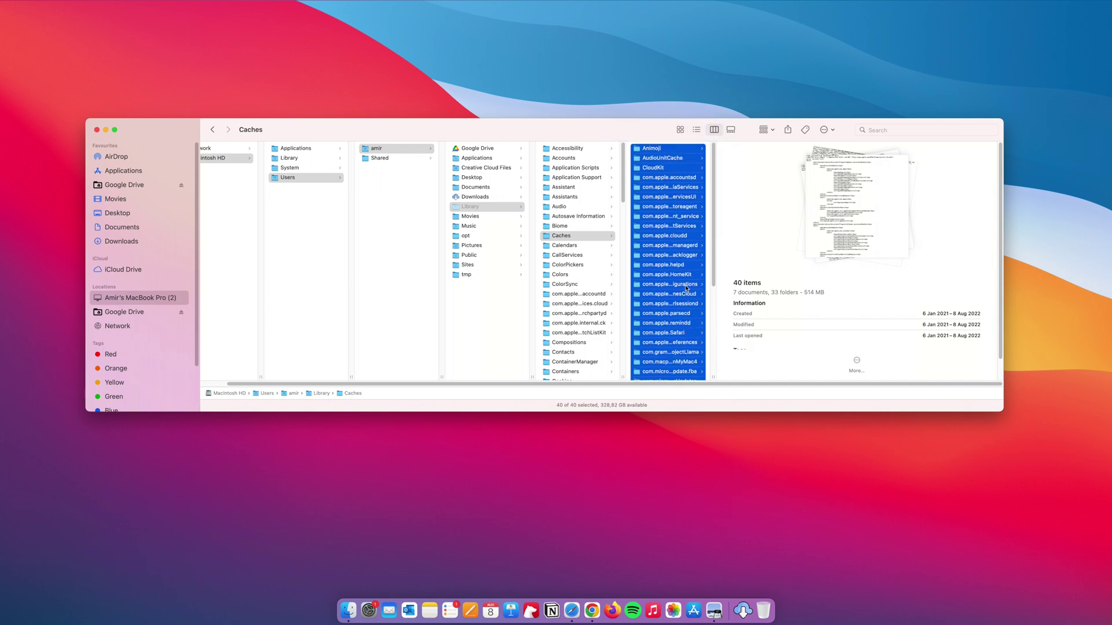
pyautogui.scroll(-5, 683, 290)
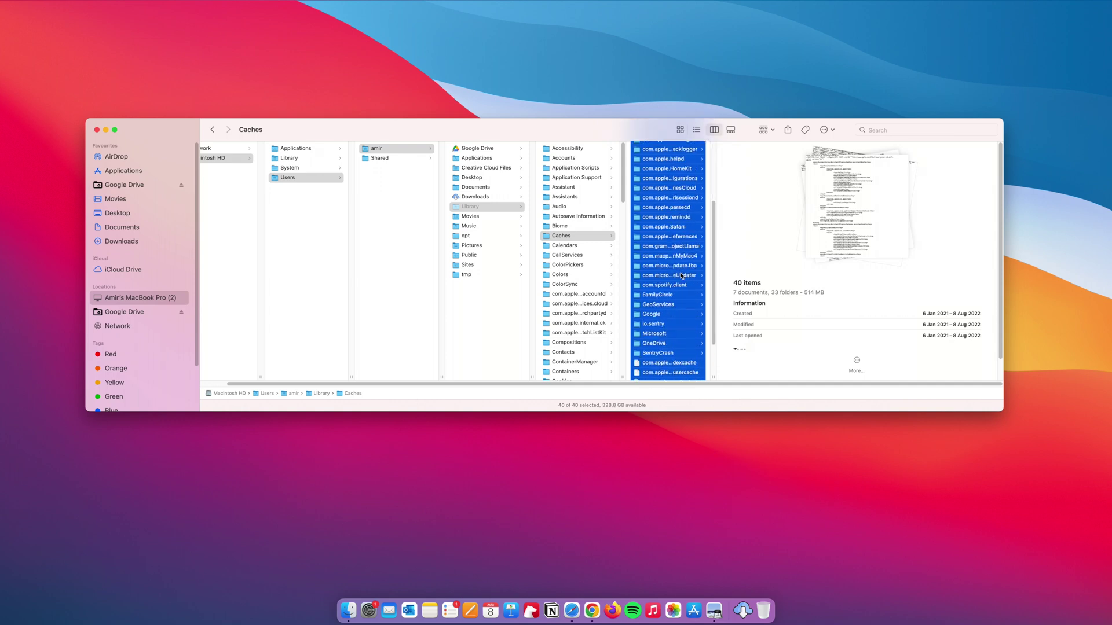
# Check the combined size of the Guest Profile, Profile 5 and System Profile folders in Google's Chrome cache
pyautogui.click(680, 314)
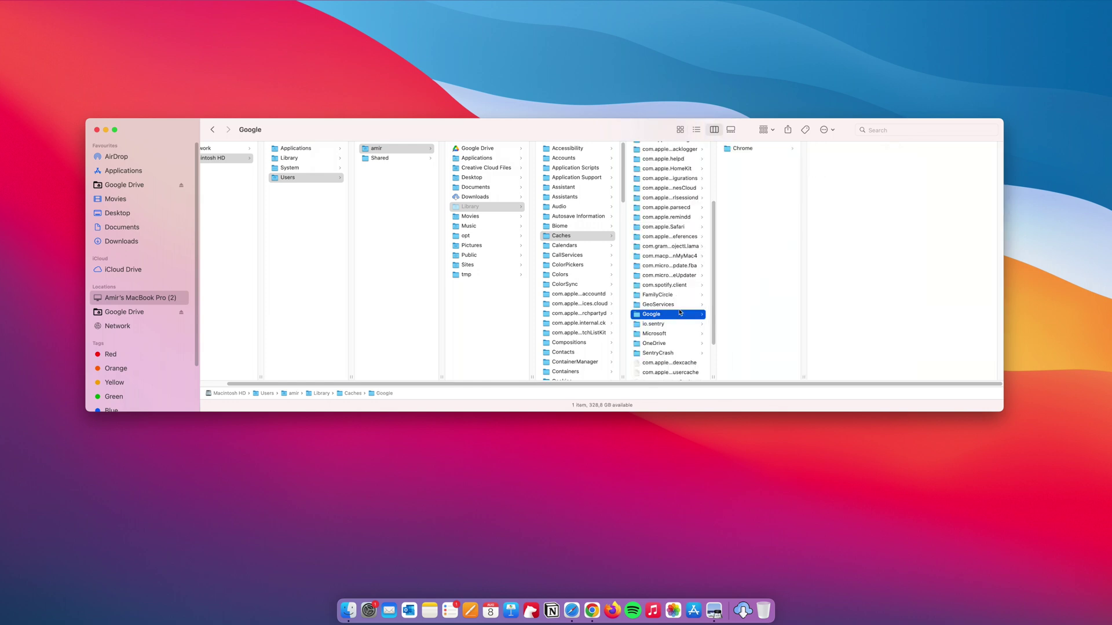
pyautogui.click(760, 149)
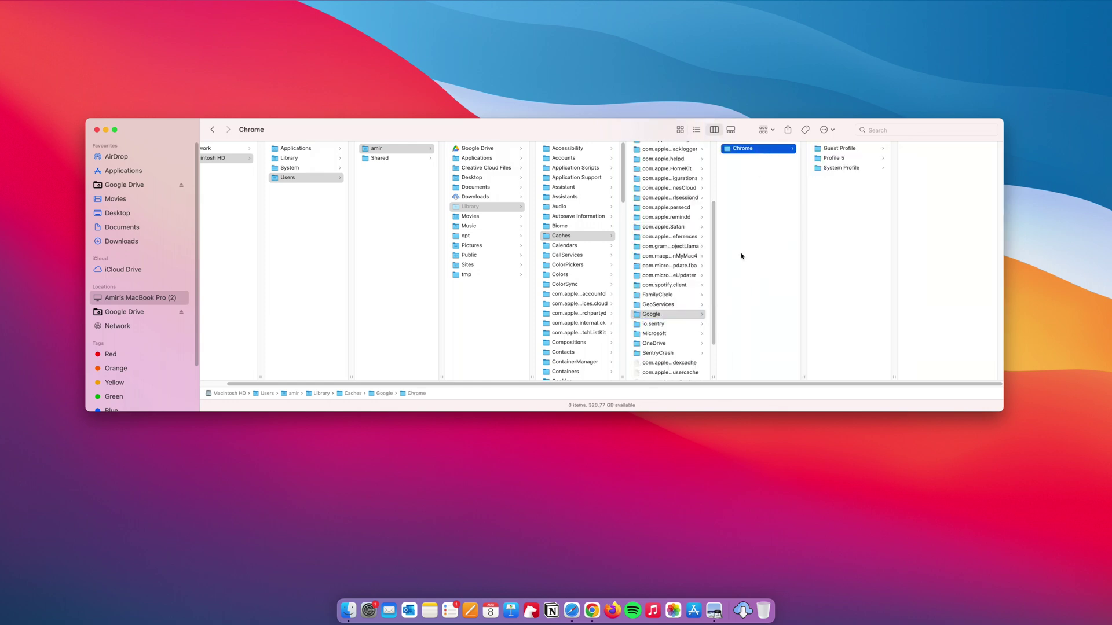
pyautogui.click(679, 315)
pyautogui.click(750, 179)
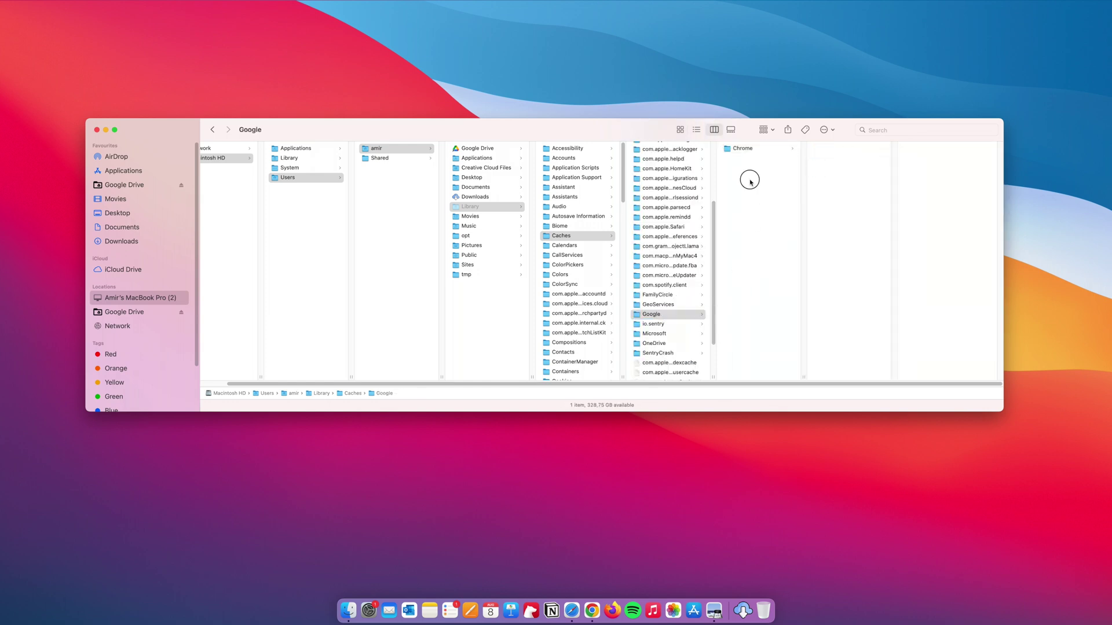
pyautogui.click(748, 149)
pyautogui.moveTo(856, 191); pyautogui.dragTo(845, 137)
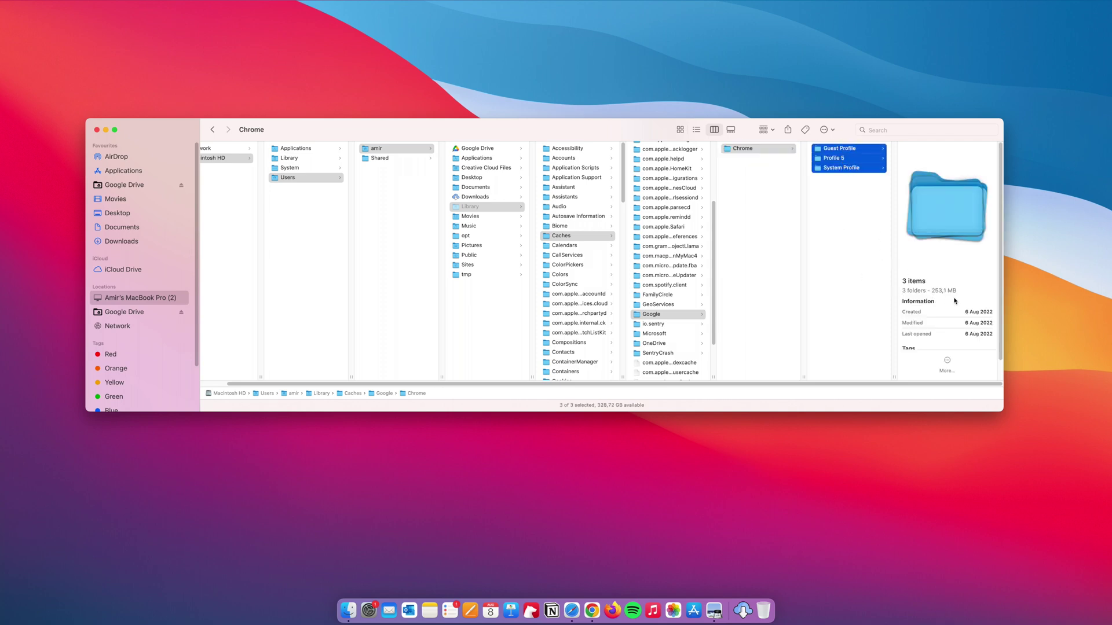
pyautogui.click(680, 317)
# Move all items in the user Library's Caches folder to the Bin and empty the Bin
pyautogui.click(580, 239)
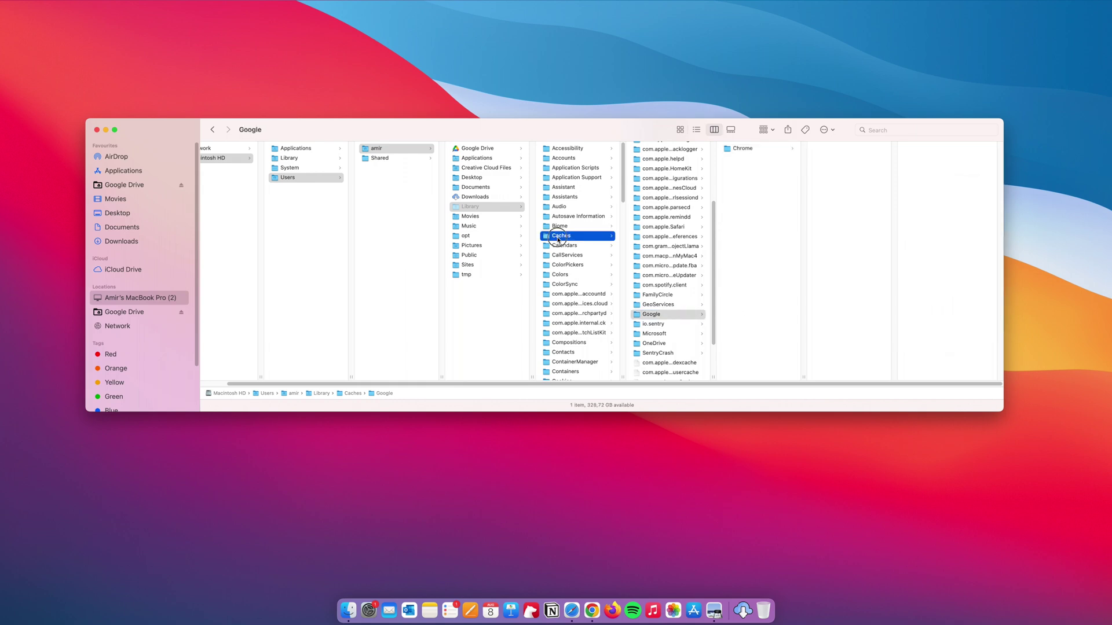
pyautogui.press('Escape')
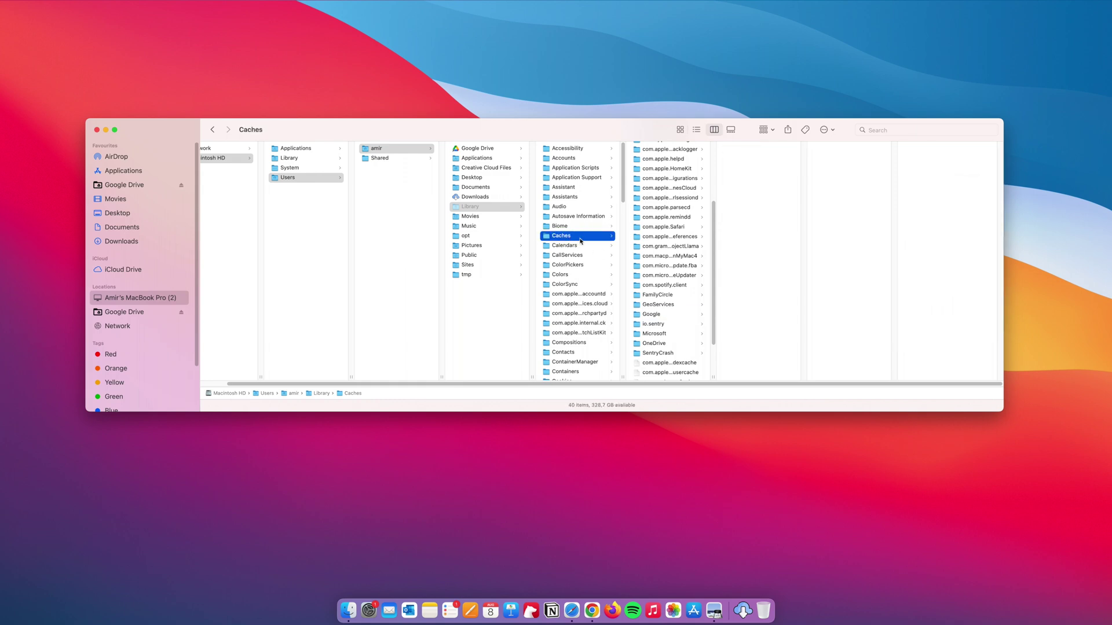
pyautogui.press('super+a')
pyautogui.press('super+BackSpace')
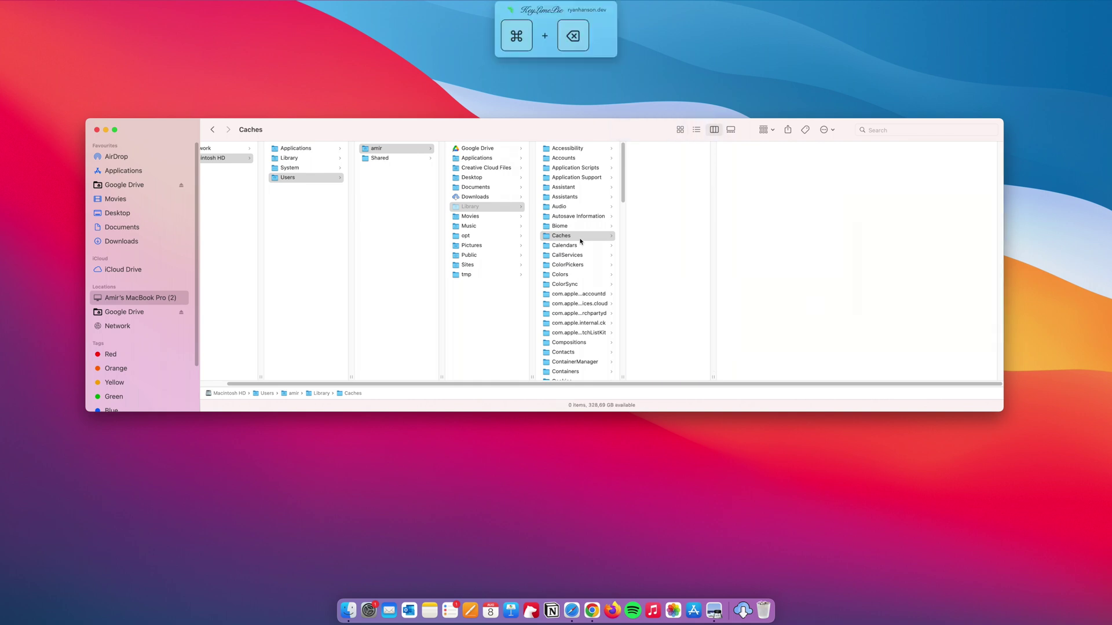
pyautogui.click(763, 610)
pyautogui.click(1046, 129)
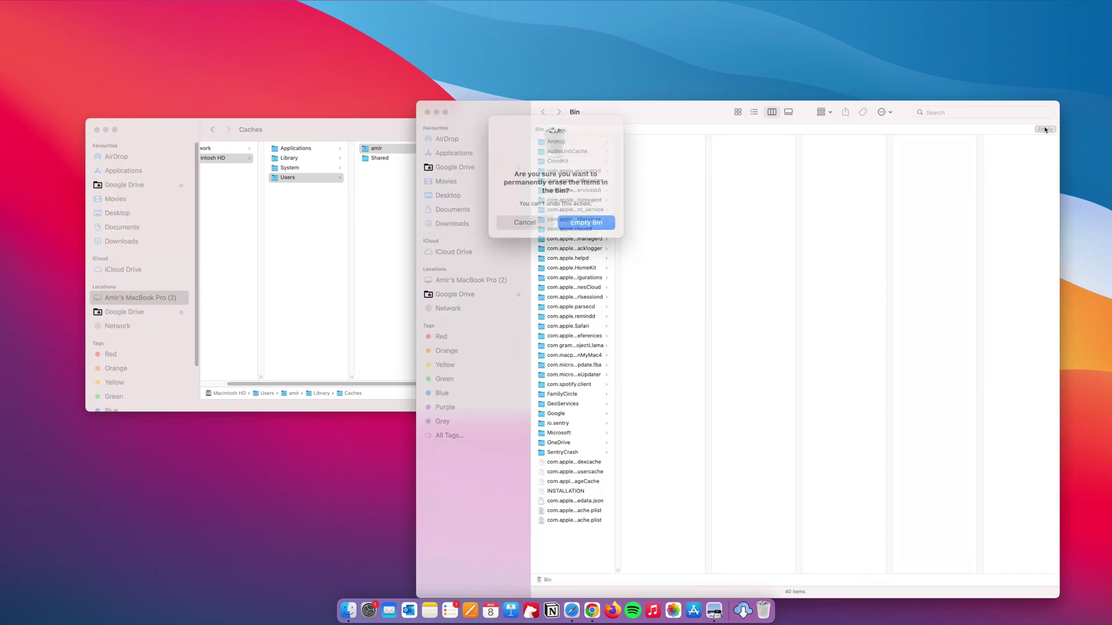
pyautogui.click(584, 220)
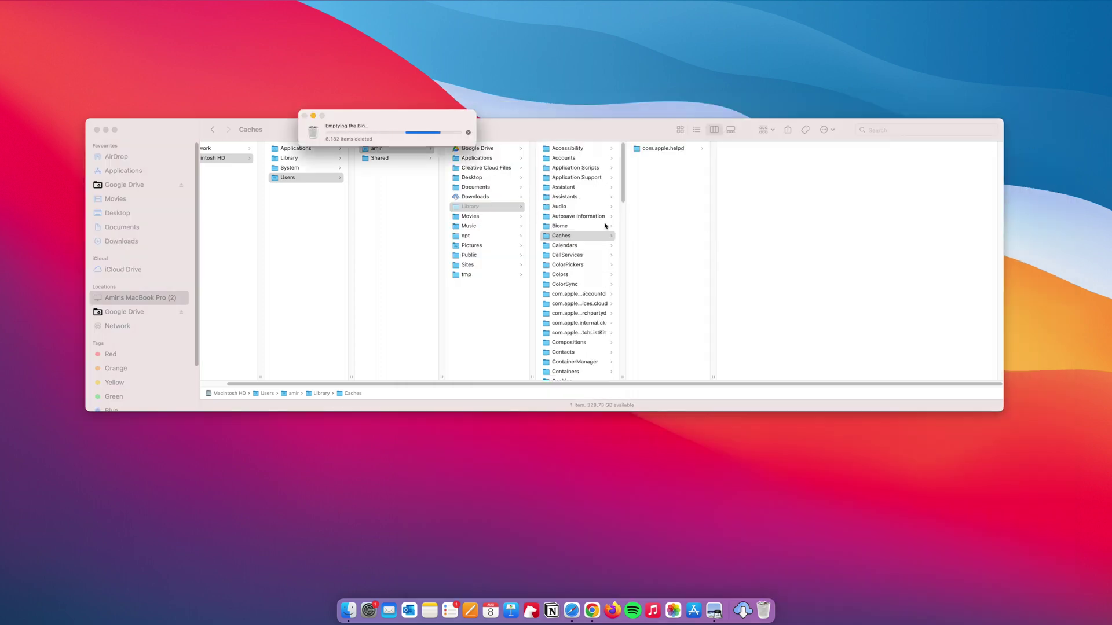
pyautogui.click(571, 198)
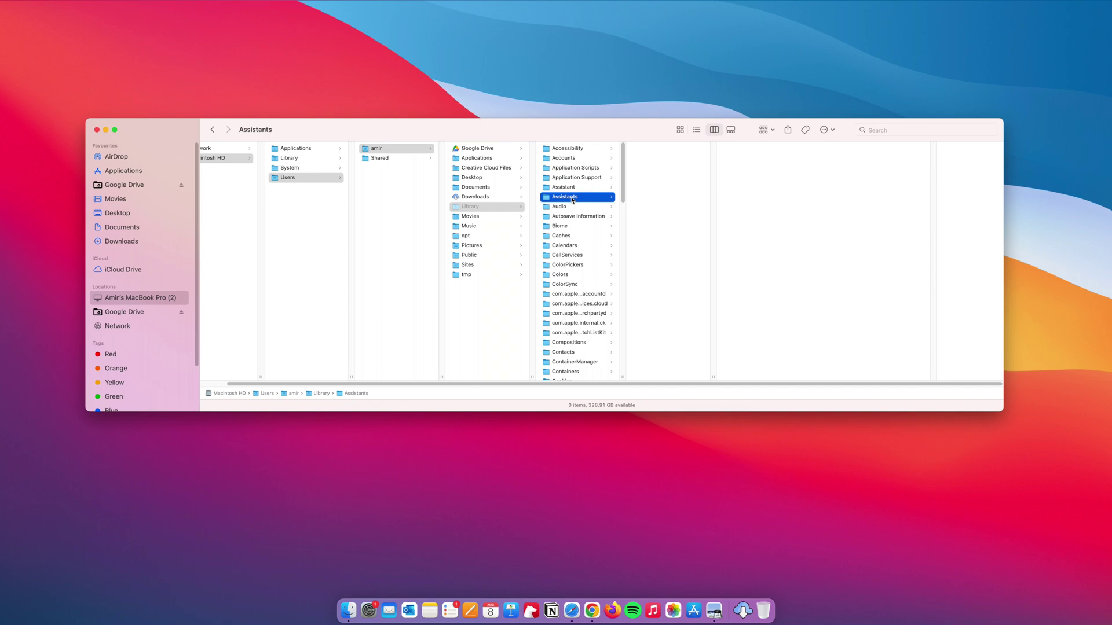
# Check the size of System Data in the Mac's storage overview and close the overview
pyautogui.click(11, 7)
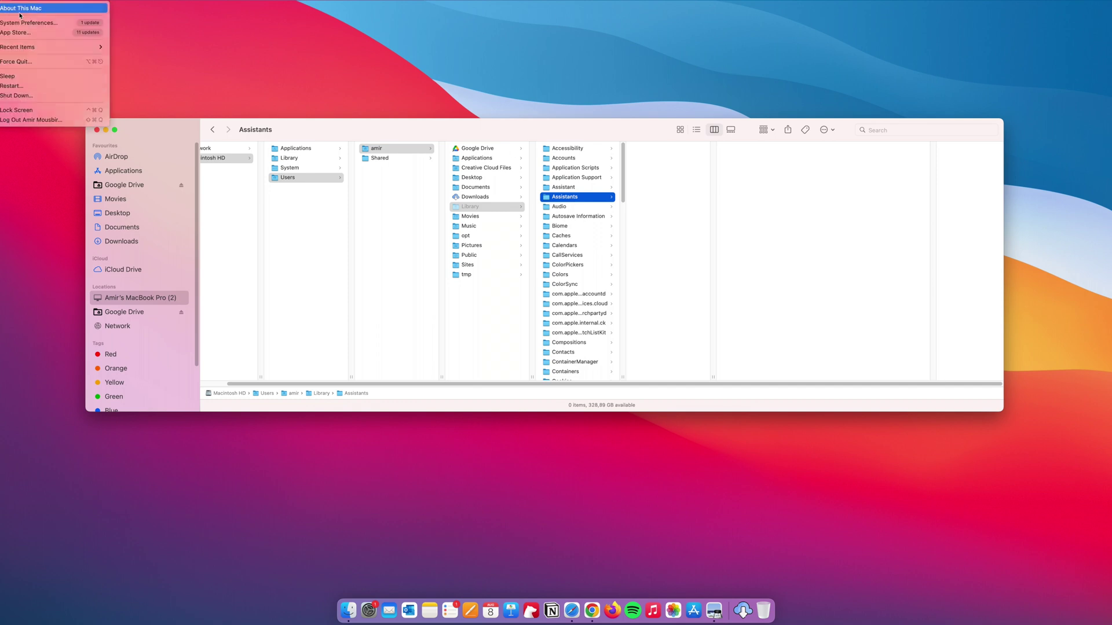
pyautogui.click(34, 21)
pyautogui.click(540, 128)
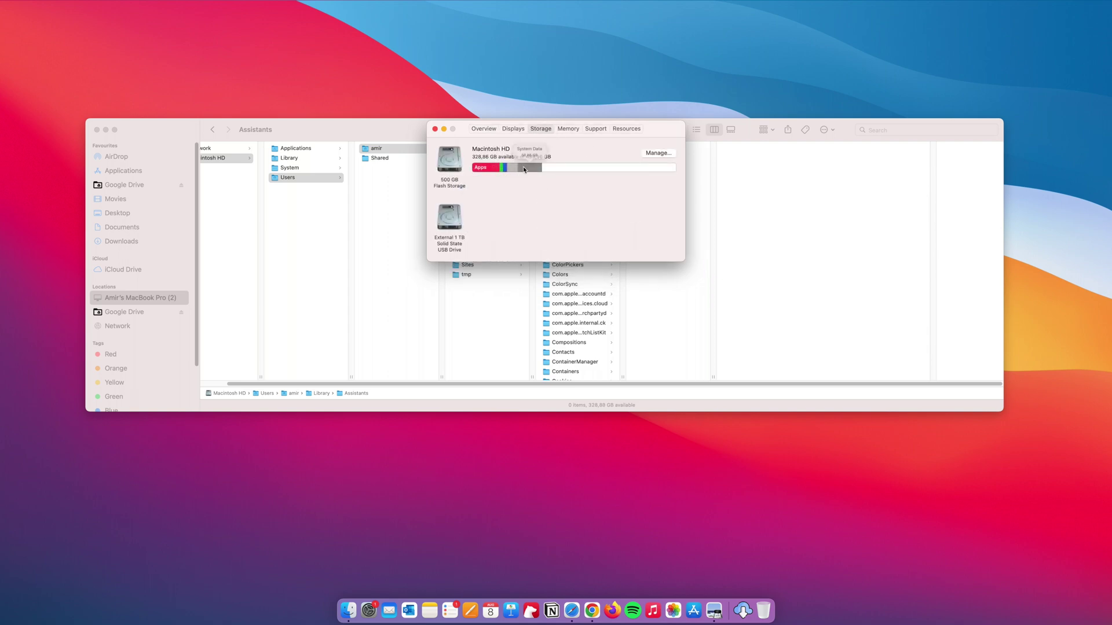
pyautogui.moveTo(526, 169)
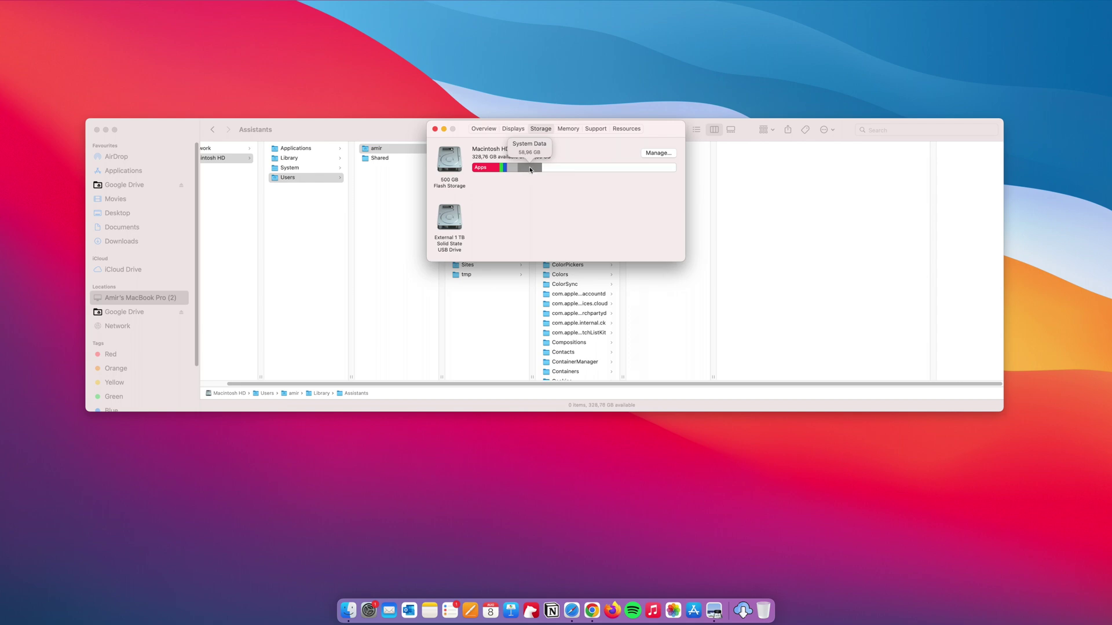
pyautogui.click(435, 128)
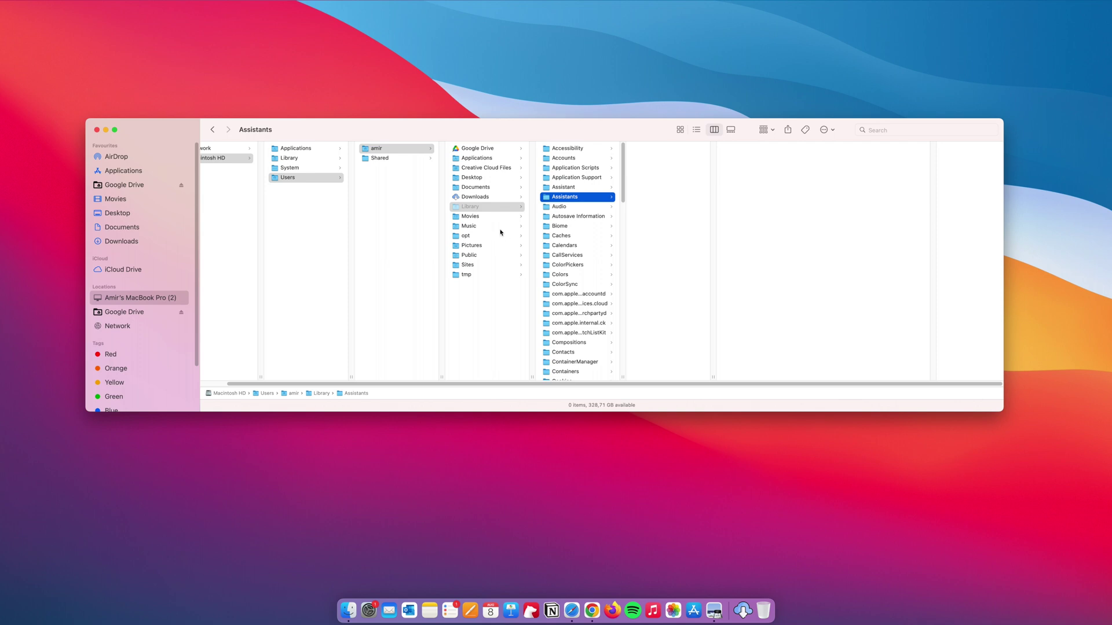
# Show the user Library folder as a list and compare its folders by size in a narrower window
pyautogui.press('Up')
pyautogui.press('Up')
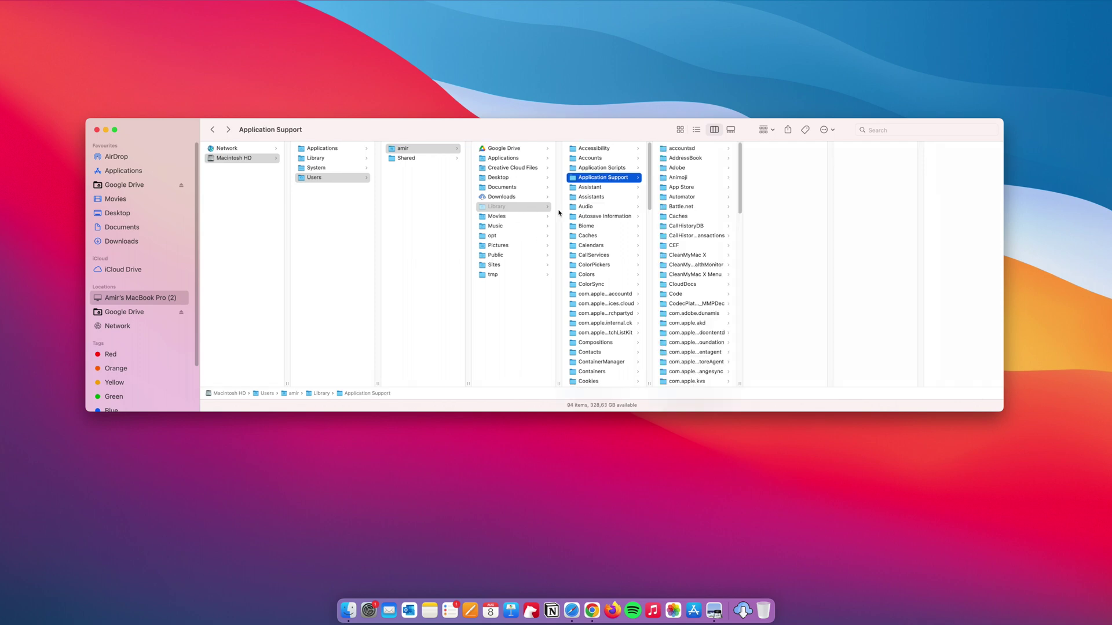
pyautogui.click(501, 208)
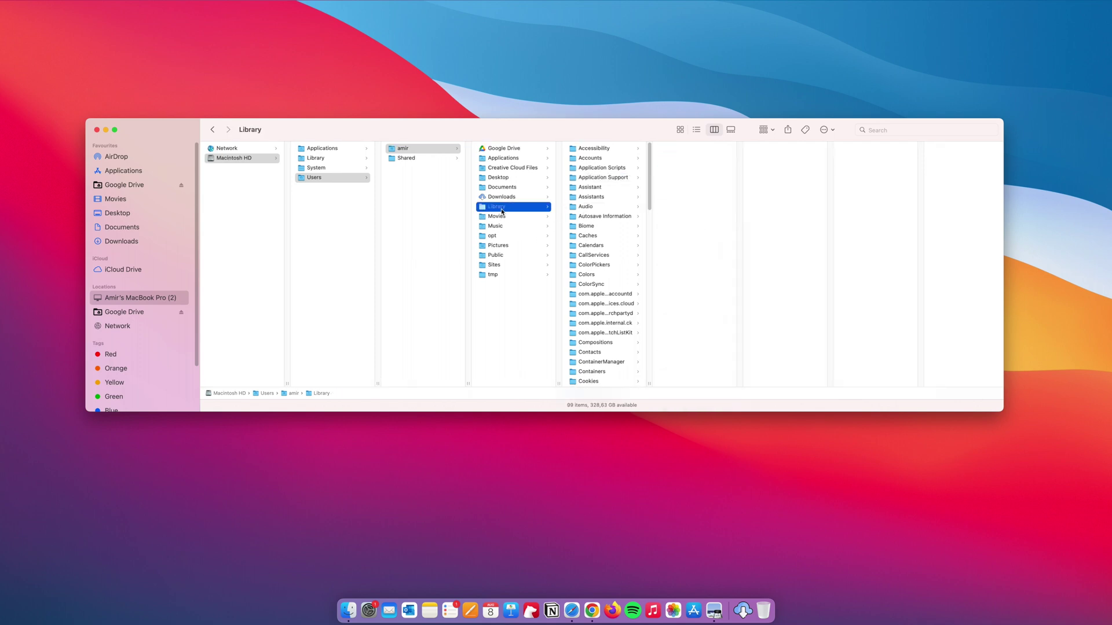
pyautogui.click(697, 130)
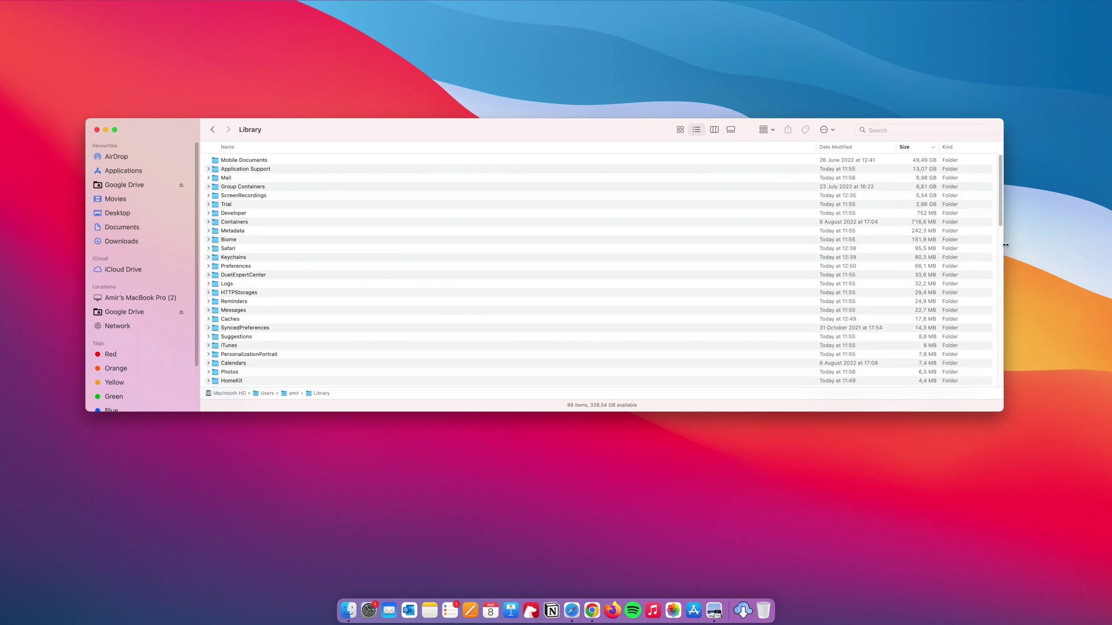
pyautogui.moveTo(1003, 247); pyautogui.dragTo(630, 264)
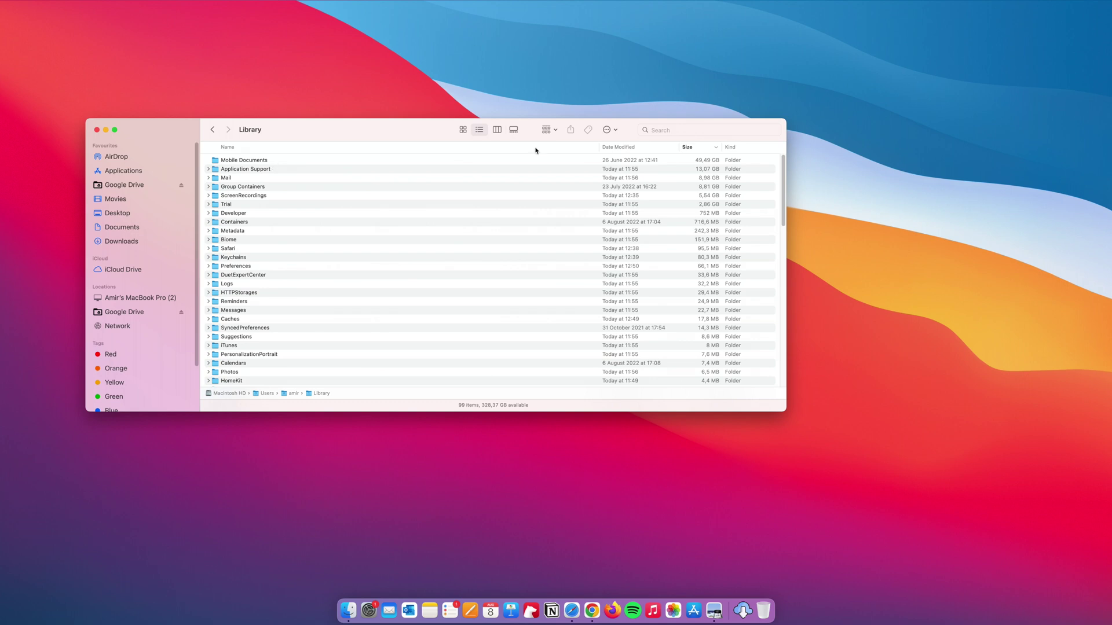
# Return to column view, open Mobile Documents in the Library with wider columns, and check the combined size of all its items
pyautogui.click(497, 130)
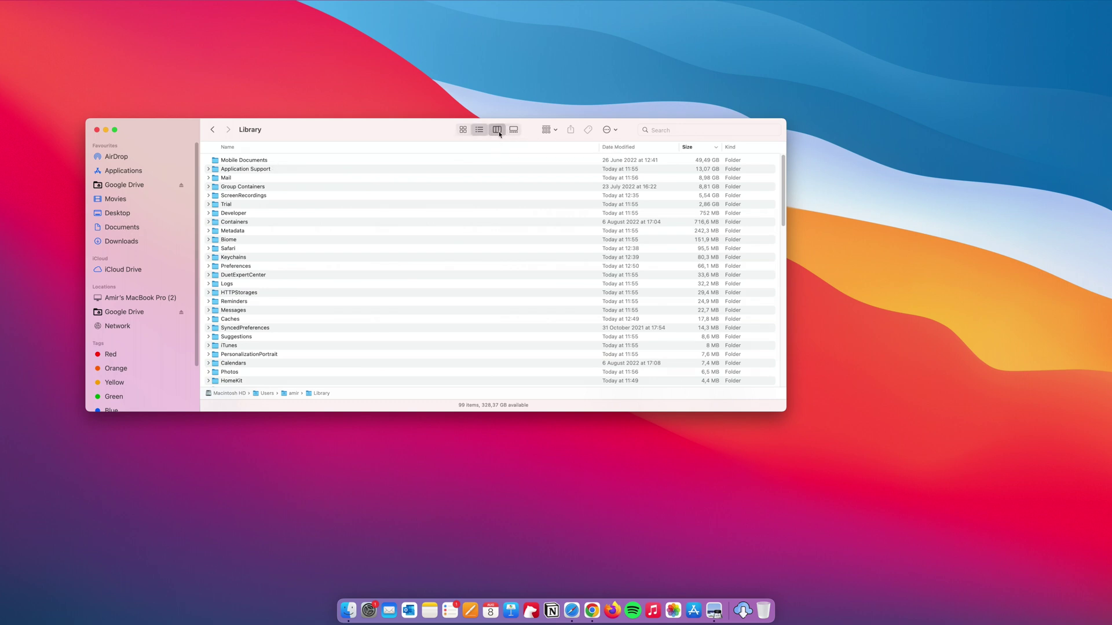
pyautogui.scroll(-15, 602, 261)
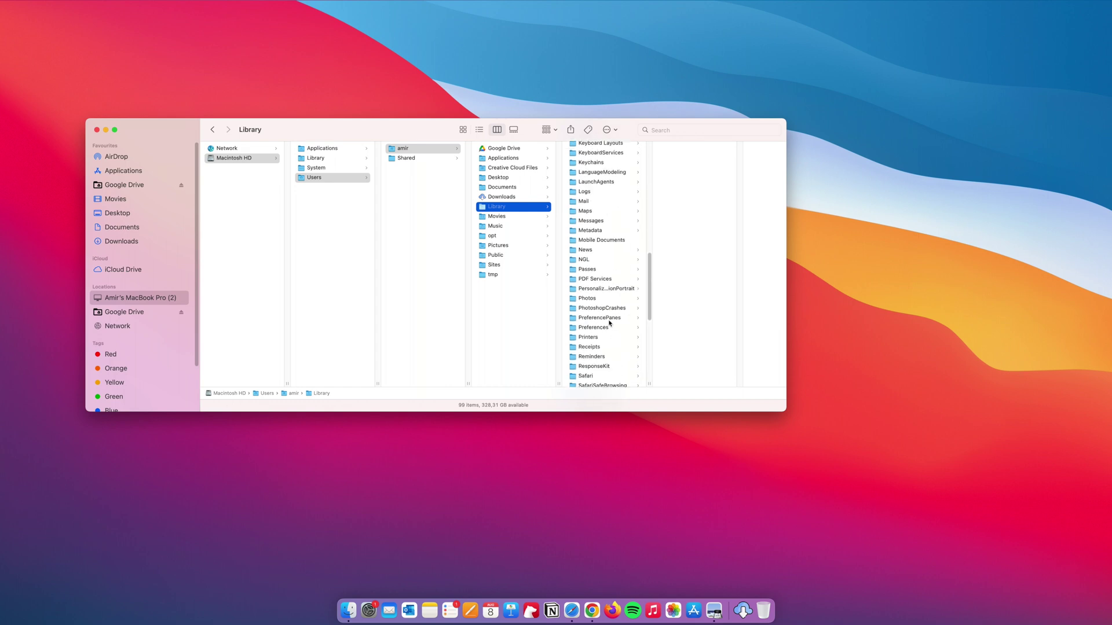
pyautogui.click(607, 243)
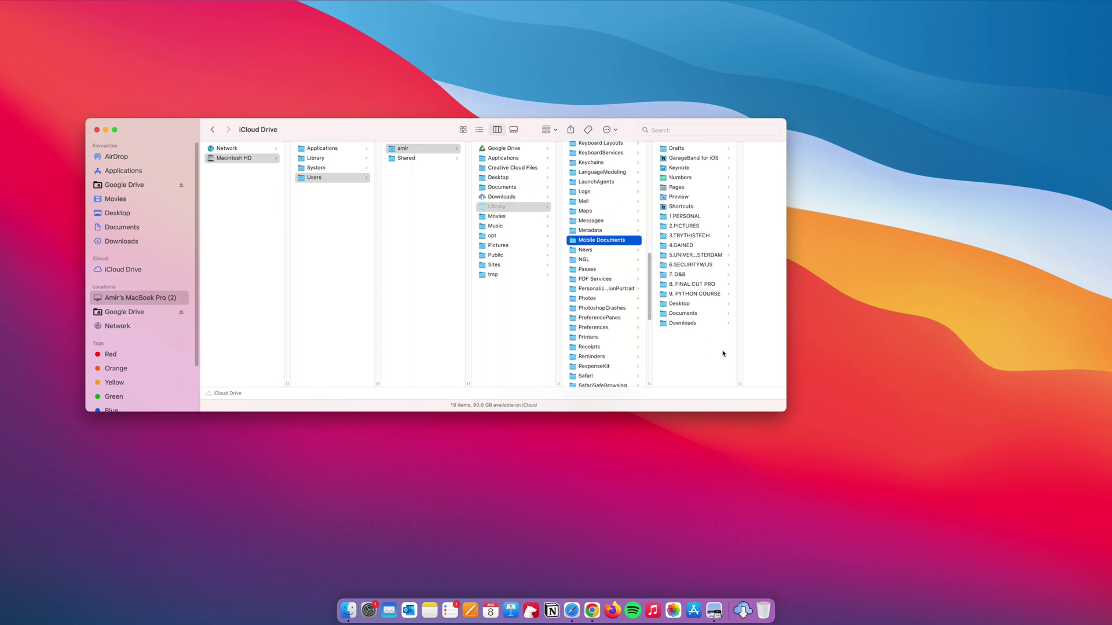
pyautogui.moveTo(788, 294); pyautogui.dragTo(908, 294)
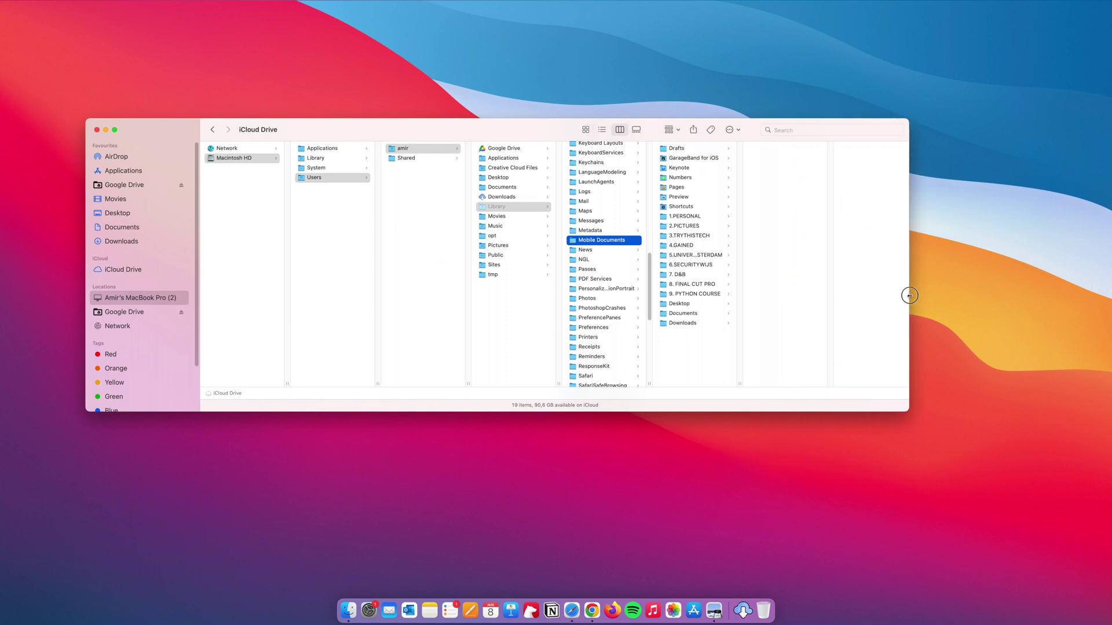
pyautogui.moveTo(741, 382); pyautogui.dragTo(855, 380)
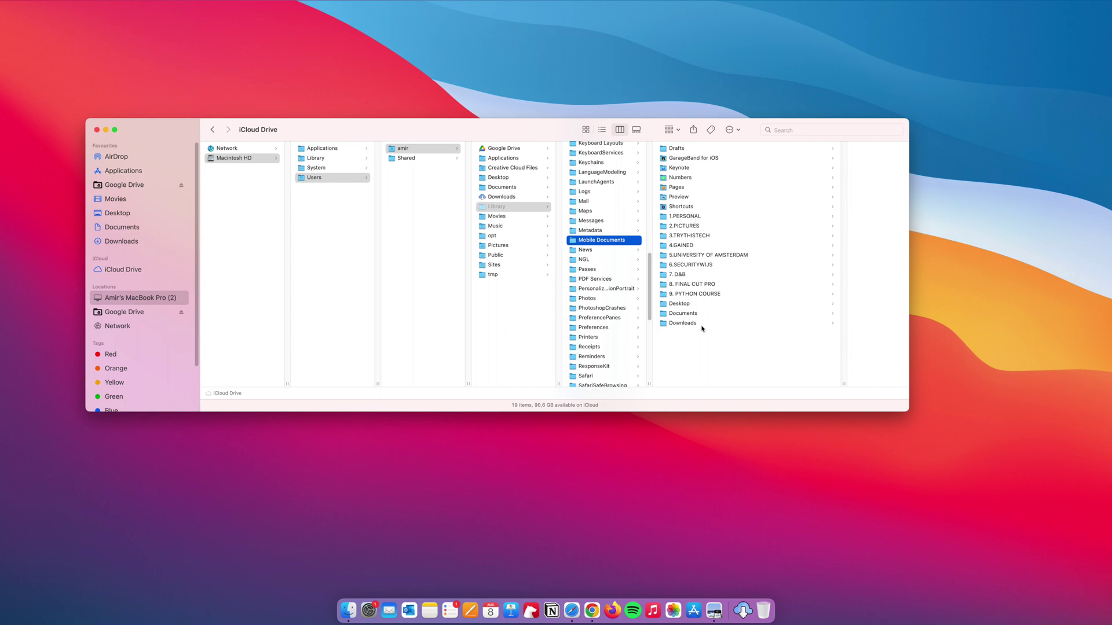
pyautogui.moveTo(702, 328); pyautogui.dragTo(678, 145)
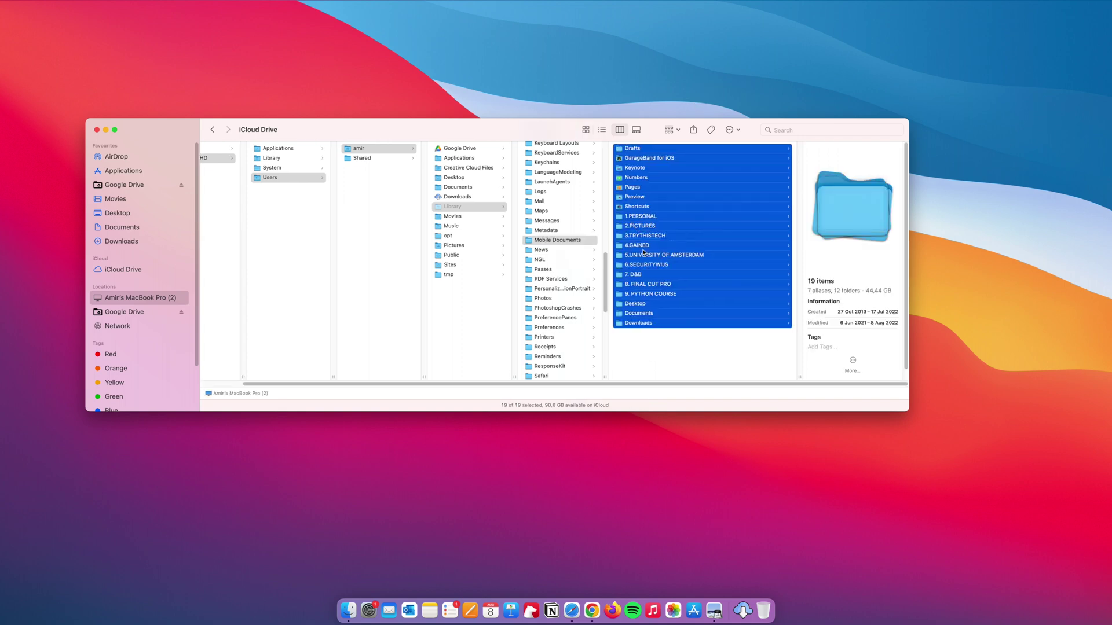
# Open iCloud Drive and check the combined size of the items from Pages through Downloads, then clear the selection
pyautogui.click(143, 268)
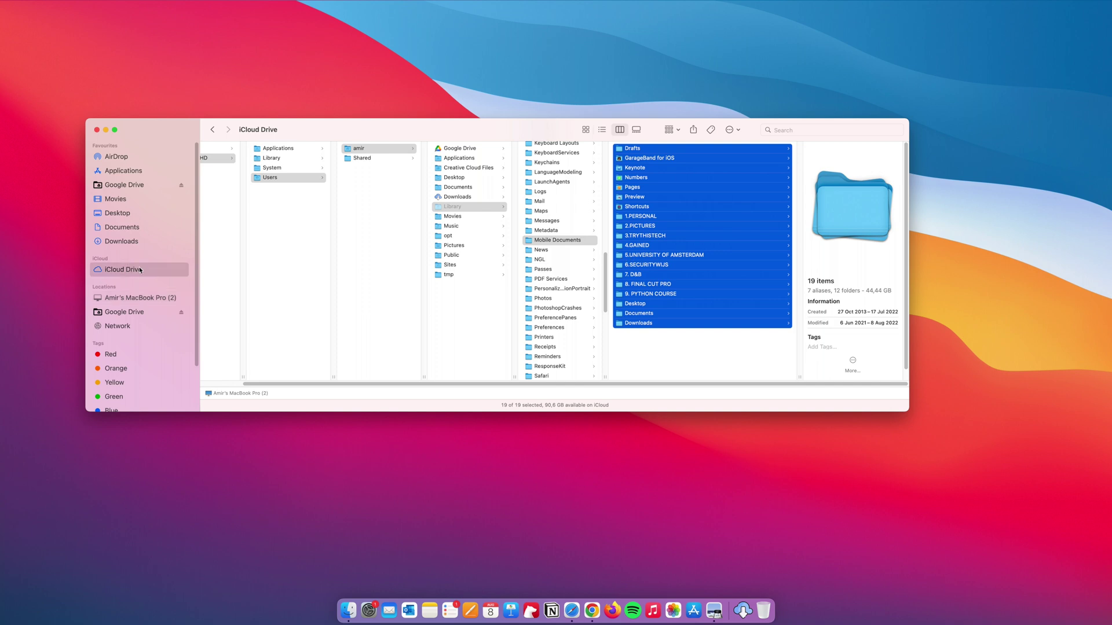
pyautogui.moveTo(560, 360); pyautogui.dragTo(491, 355)
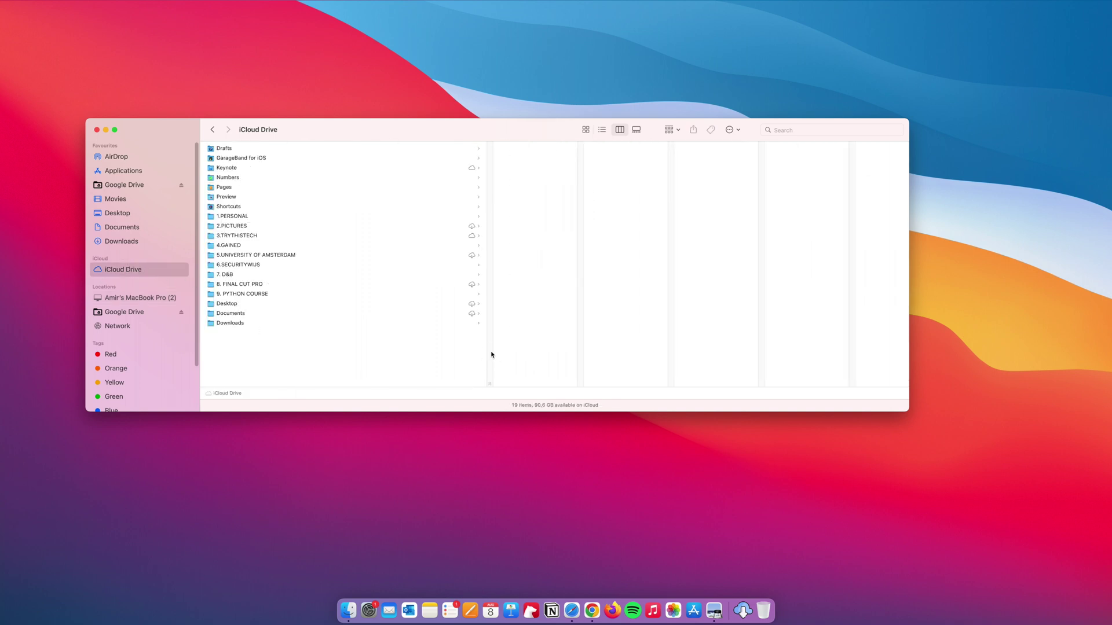
pyautogui.moveTo(276, 335); pyautogui.dragTo(260, 185)
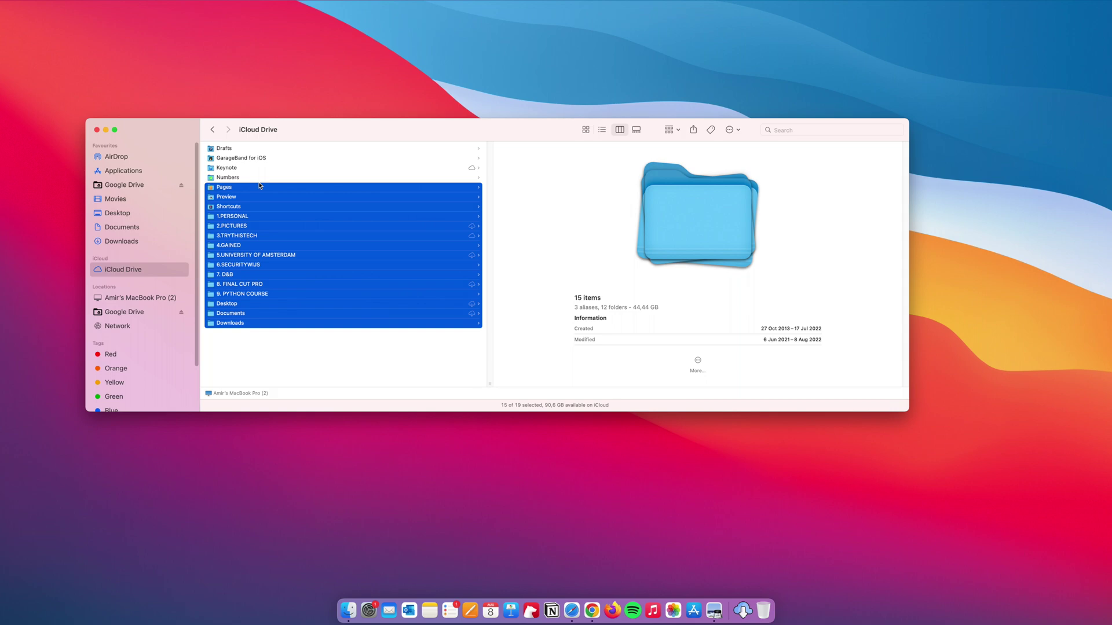
pyautogui.click(299, 365)
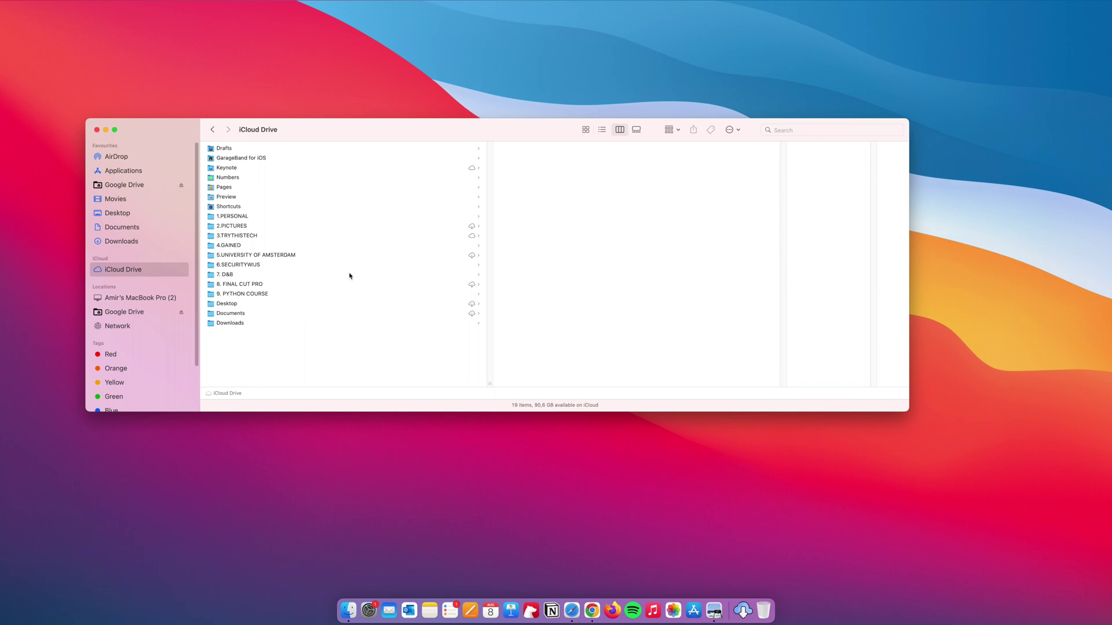
# Reopen the Mac's storage overview to recheck the System Data size, then close it
pyautogui.click(9, 2)
pyautogui.click(26, 8)
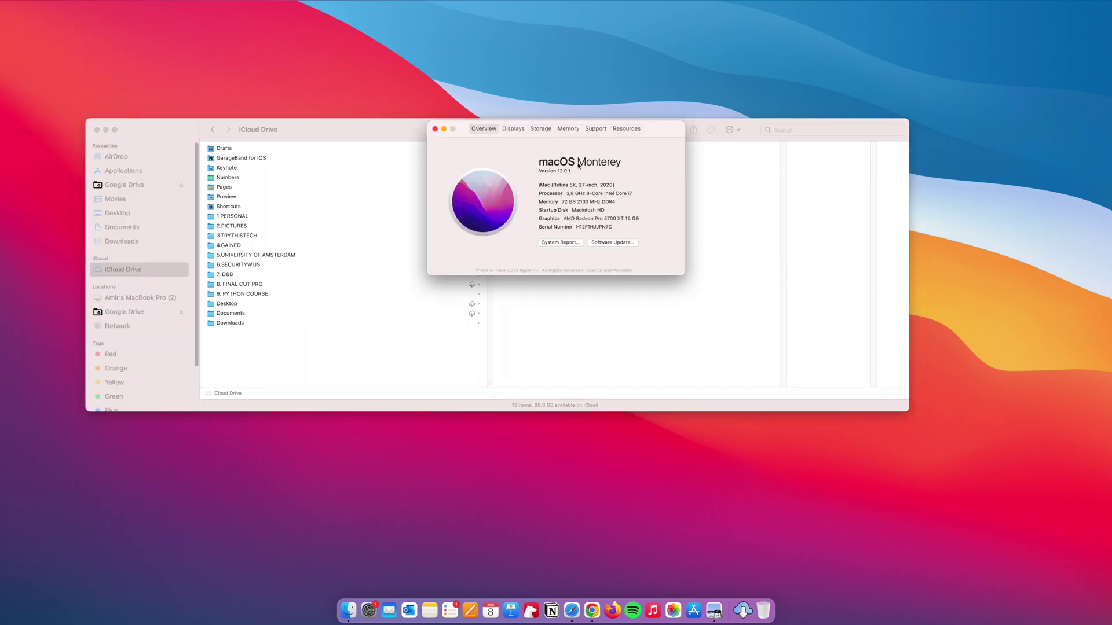
pyautogui.click(541, 129)
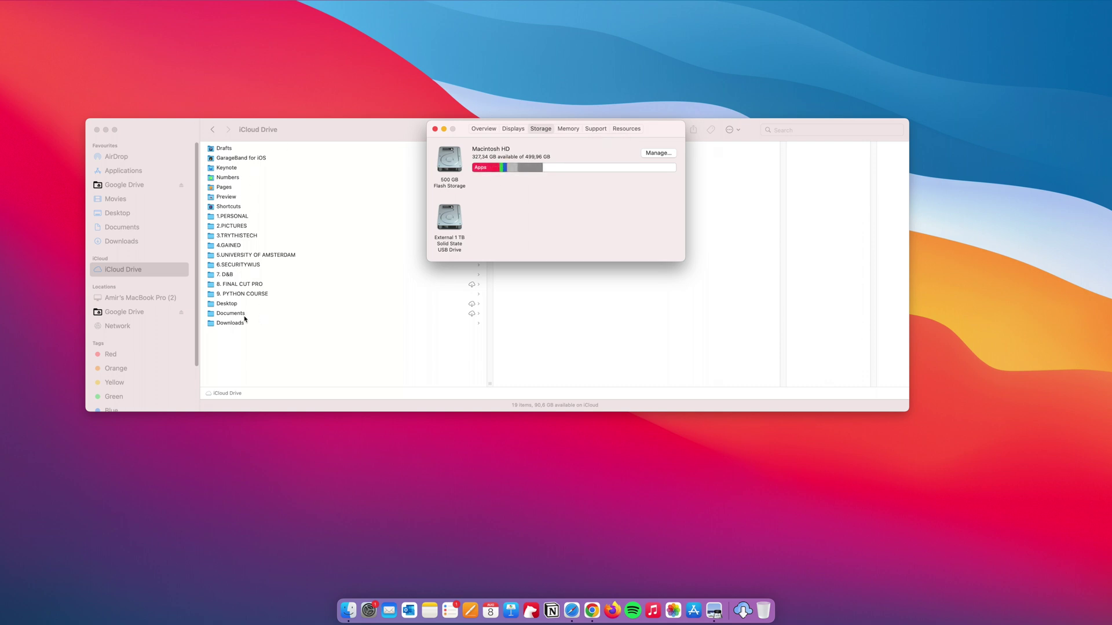
pyautogui.moveTo(540, 169)
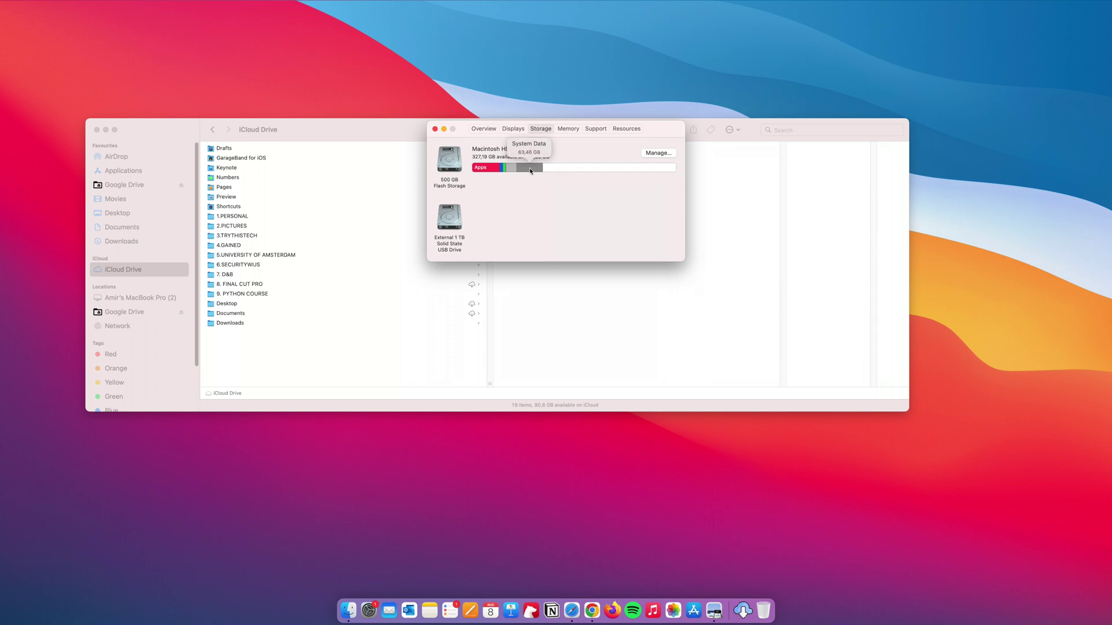
pyautogui.click(435, 128)
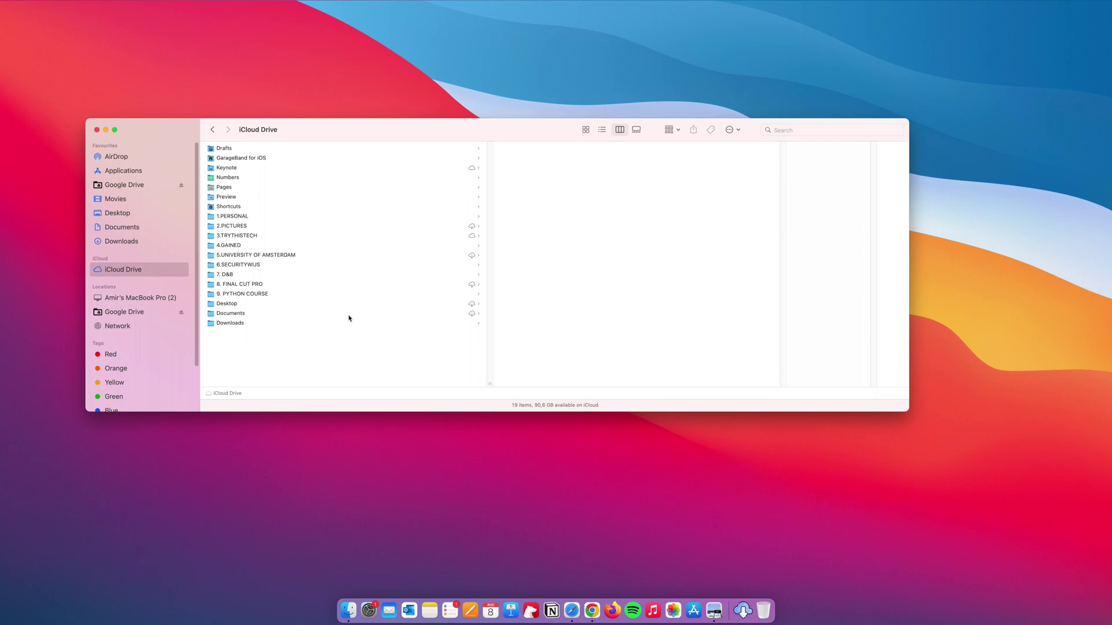
# Go to the folder ~/library and narrow the first column so that more of the folder hierarchy fits
pyautogui.press('super+shift+g')
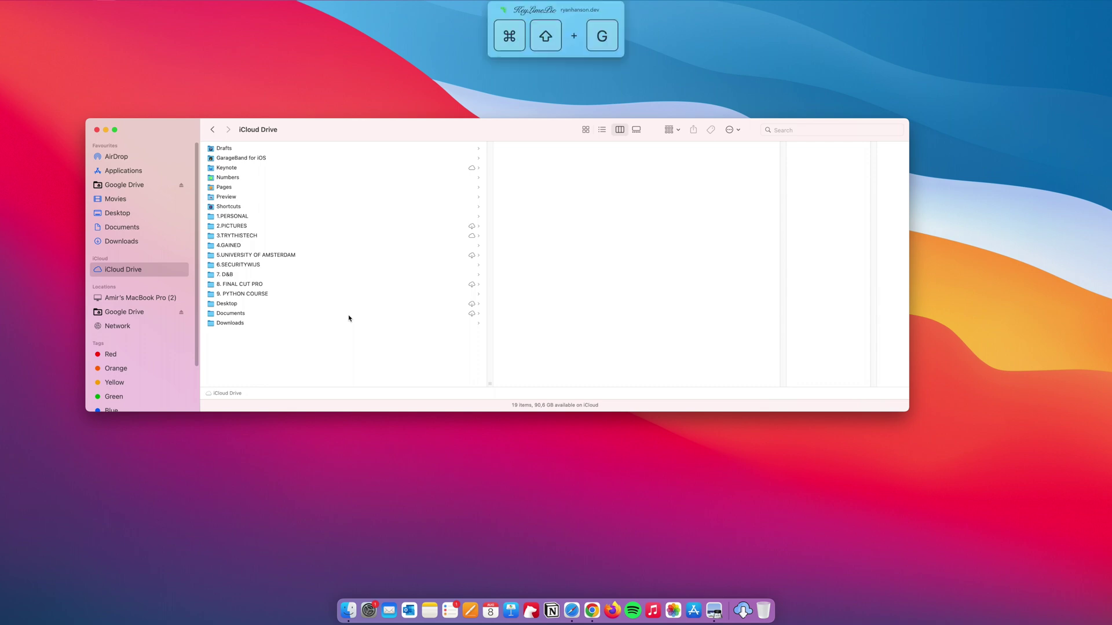
pyautogui.press('BackSpace')
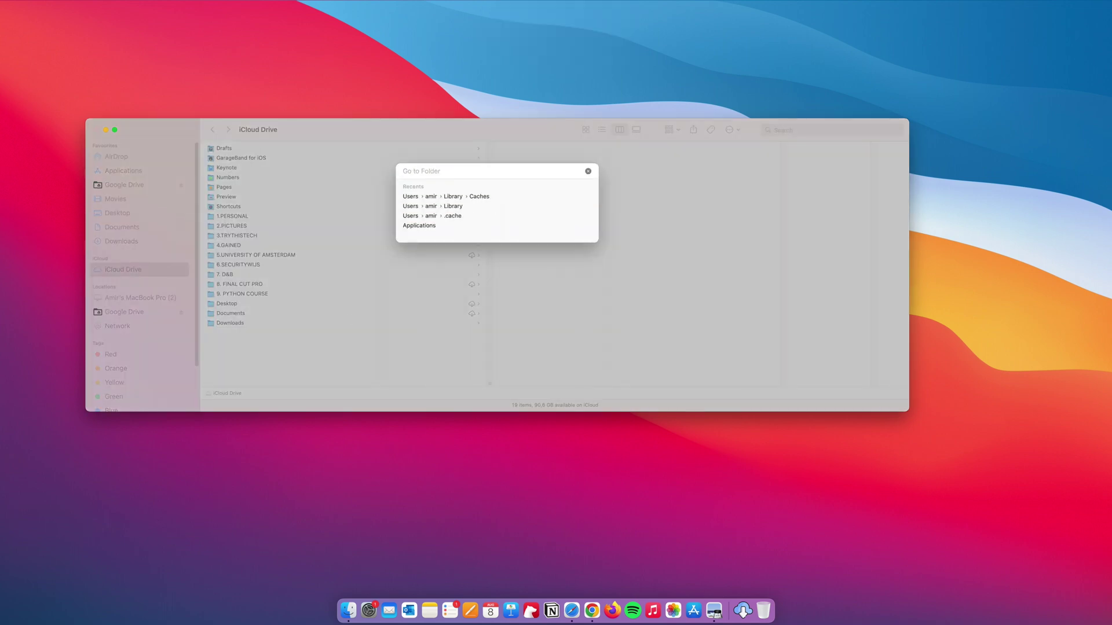
pyautogui.write('~')
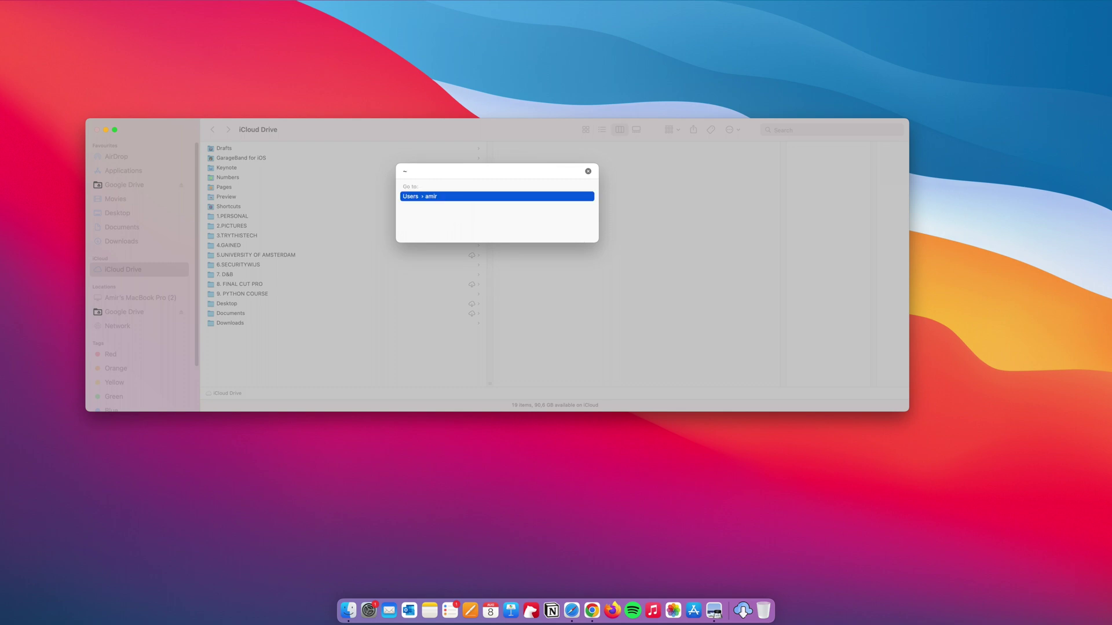
pyautogui.write('/')
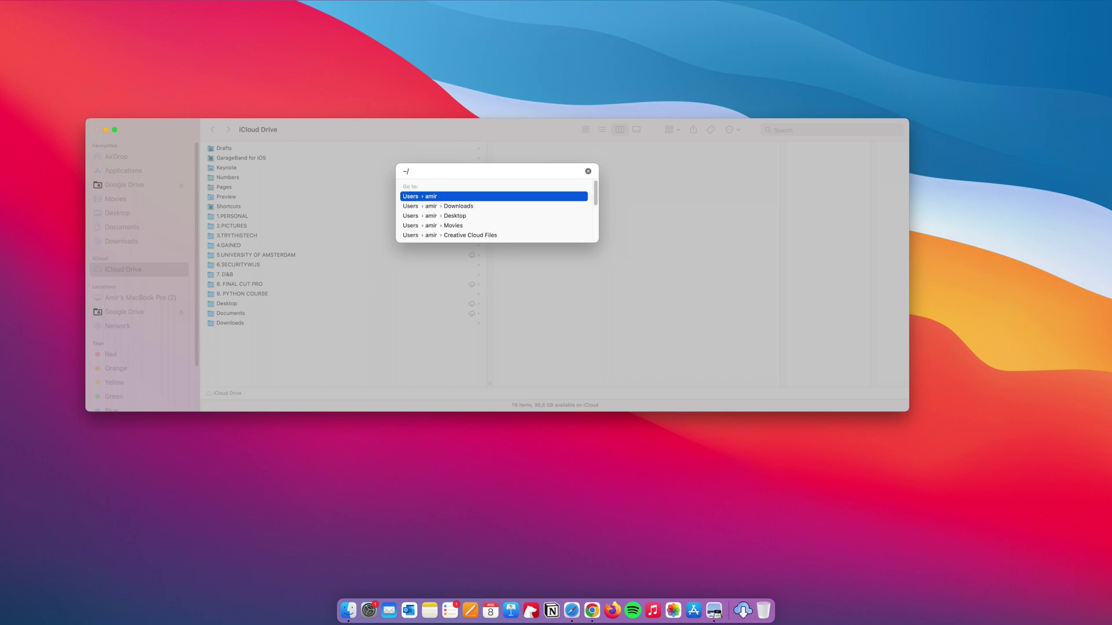
pyautogui.write('library')
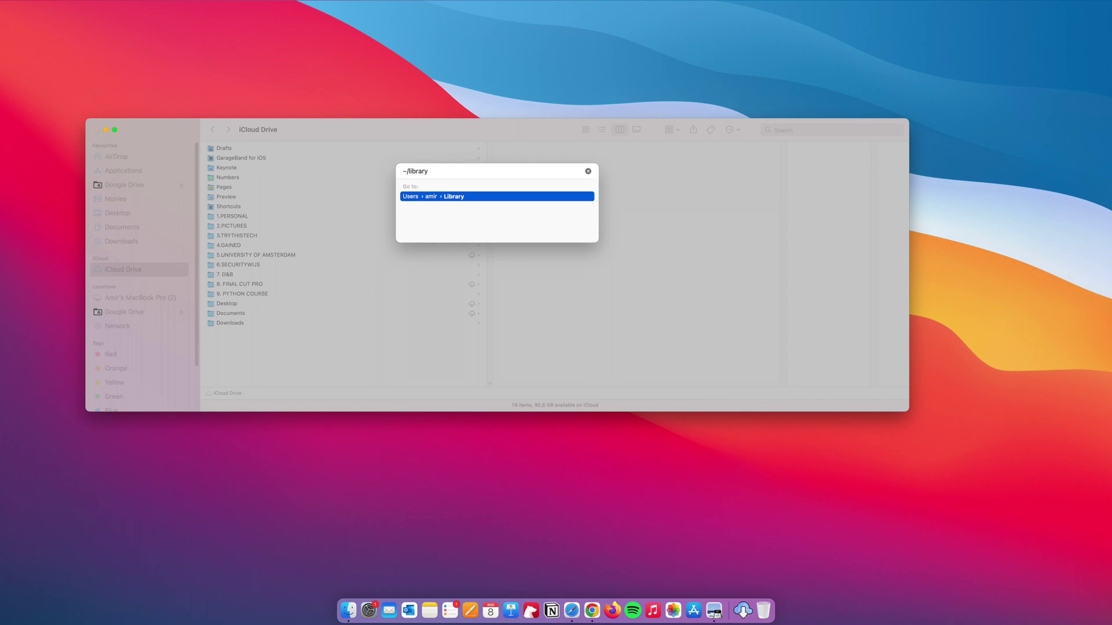
pyautogui.press('Return')
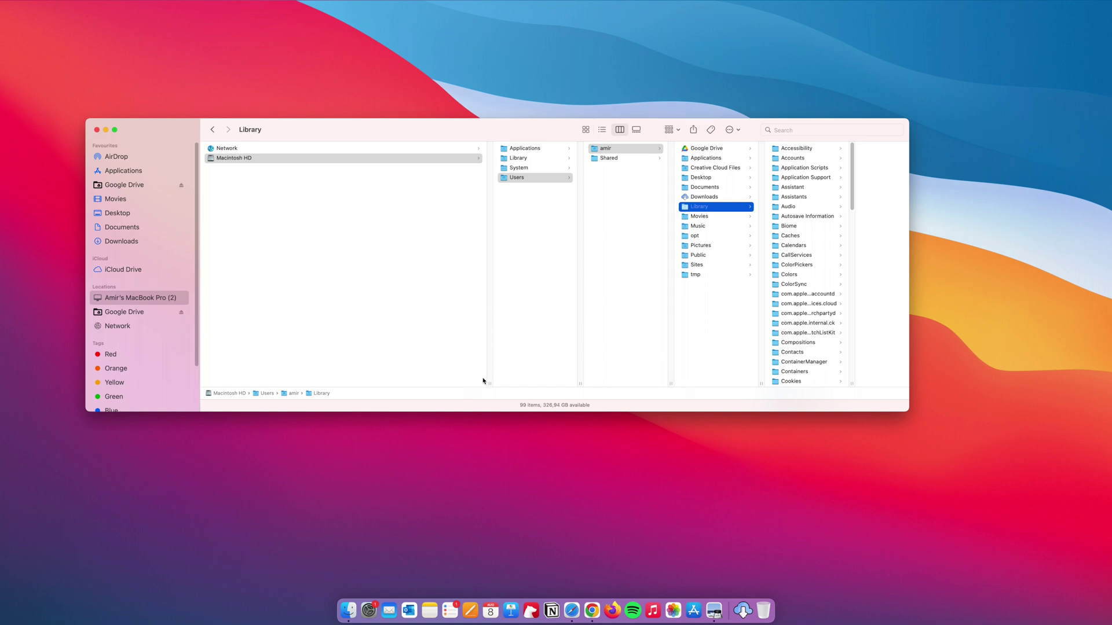
pyautogui.moveTo(489, 383); pyautogui.dragTo(359, 383)
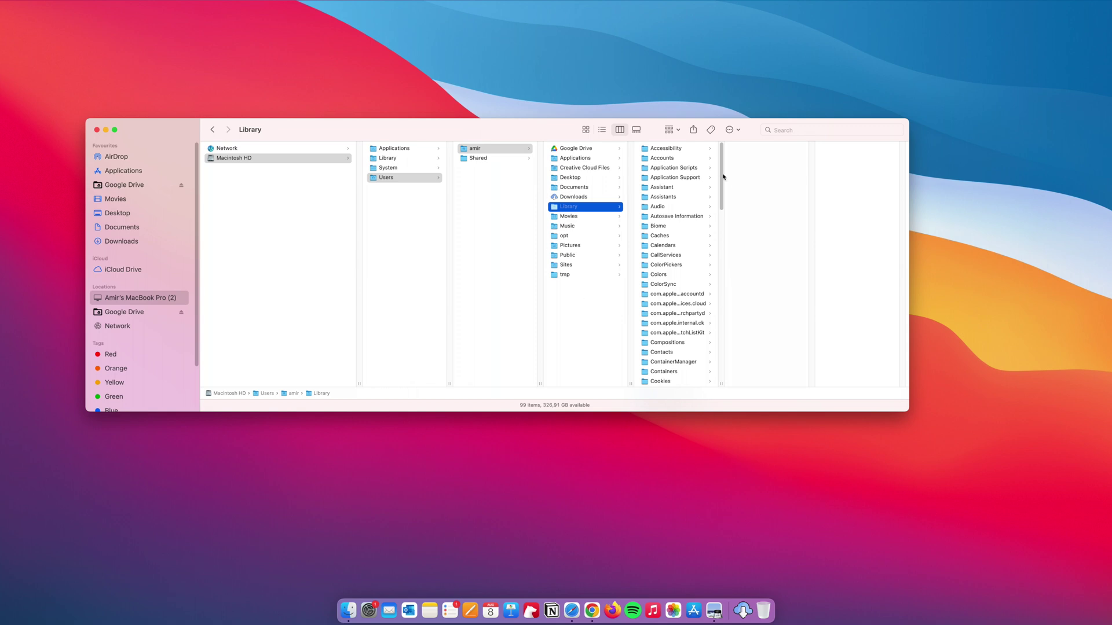
# Open the Caches folder in the user Library and look through the neighbouring Library folders
pyautogui.click(682, 236)
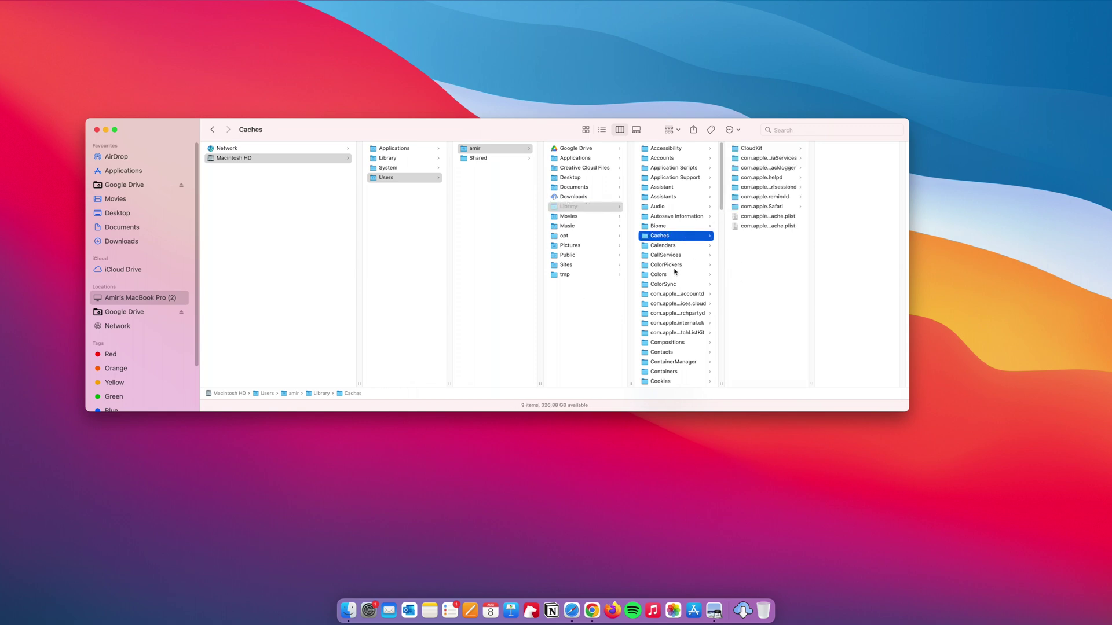
pyautogui.scroll(-3, 674, 271)
pyautogui.scroll(-2, 675, 271)
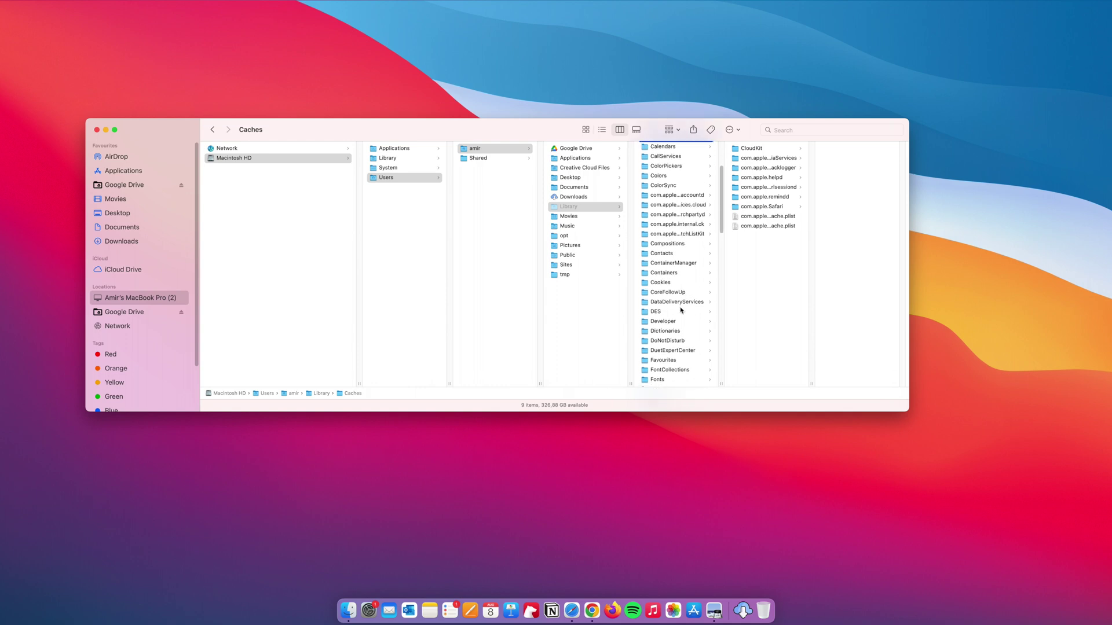
pyautogui.scroll(-2, 682, 347)
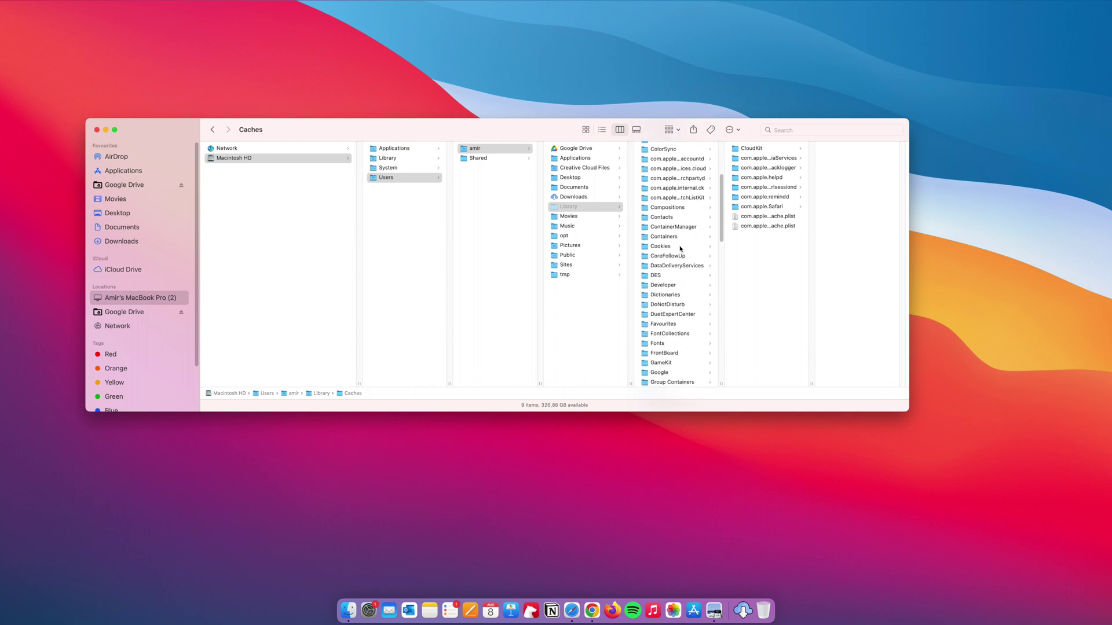
pyautogui.scroll(-3, 685, 323)
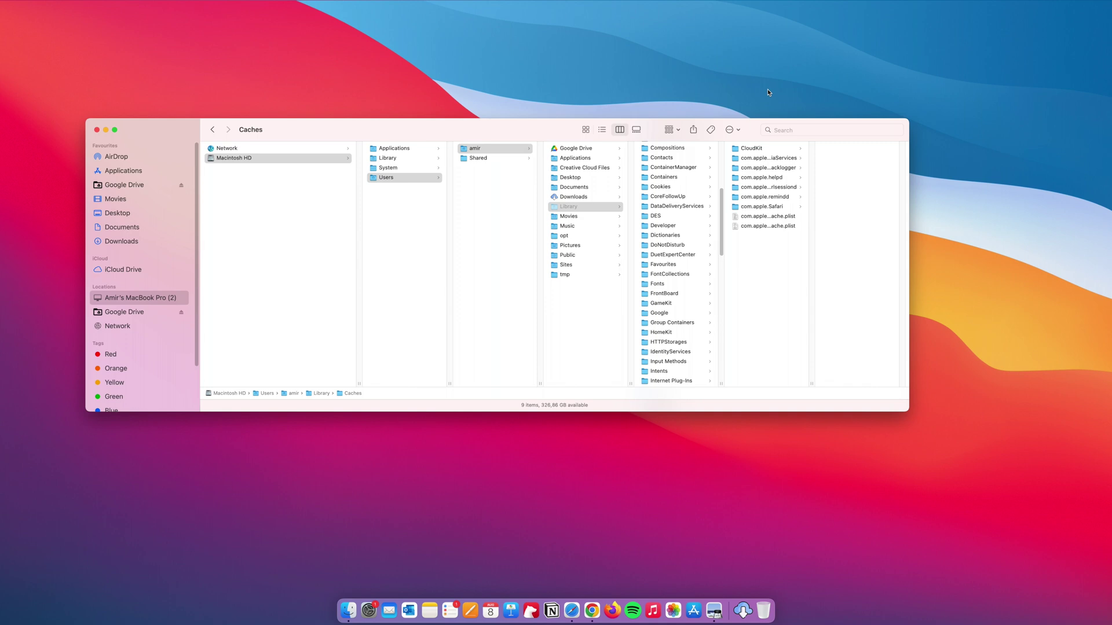
# Find CleanMyMac X with a system-wide search for "clean" and launch it
pyautogui.press('super+space')
pyautogui.write('clean')
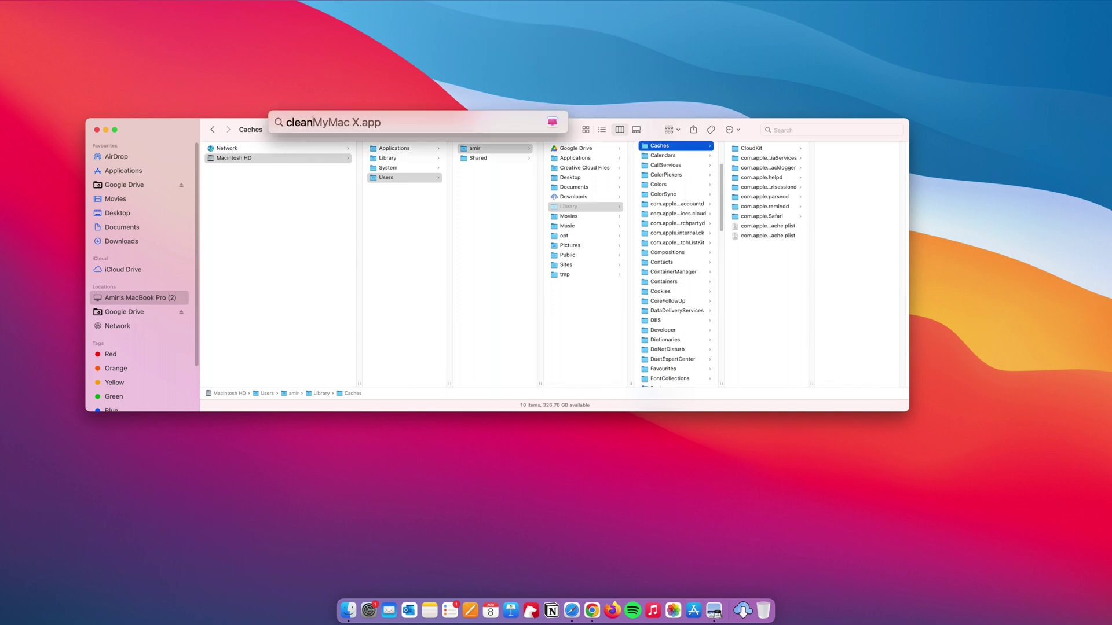
pyautogui.press('Return')
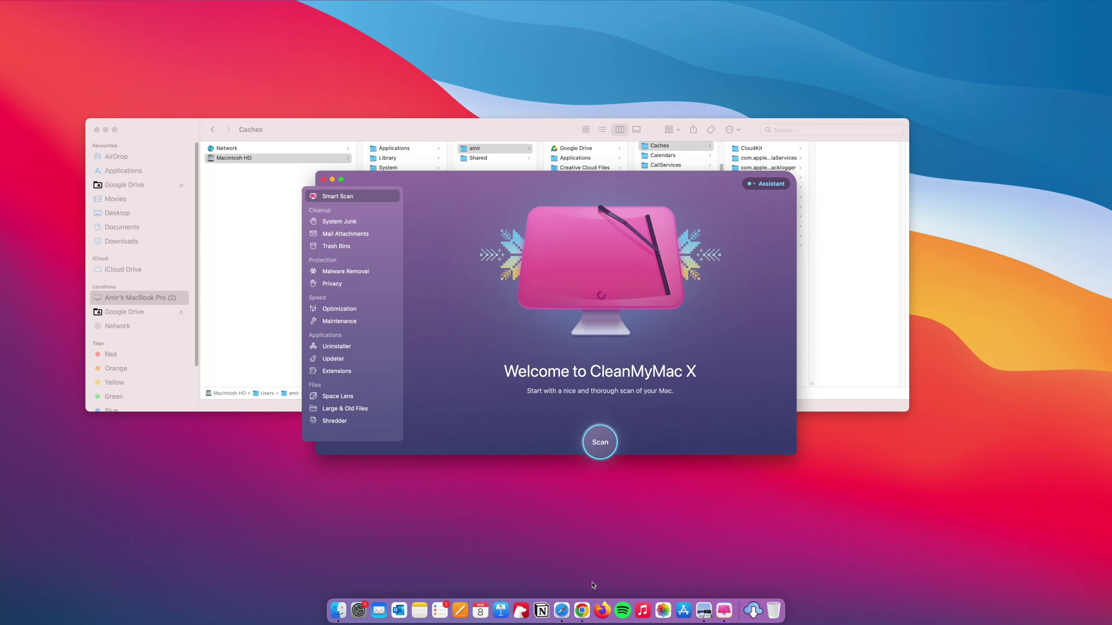
# Switch to Chrome to compare the CleanMyMac X one-year subscription and One-Time Purchase plans, then close the CleanMyMac X window
pyautogui.click(581, 610)
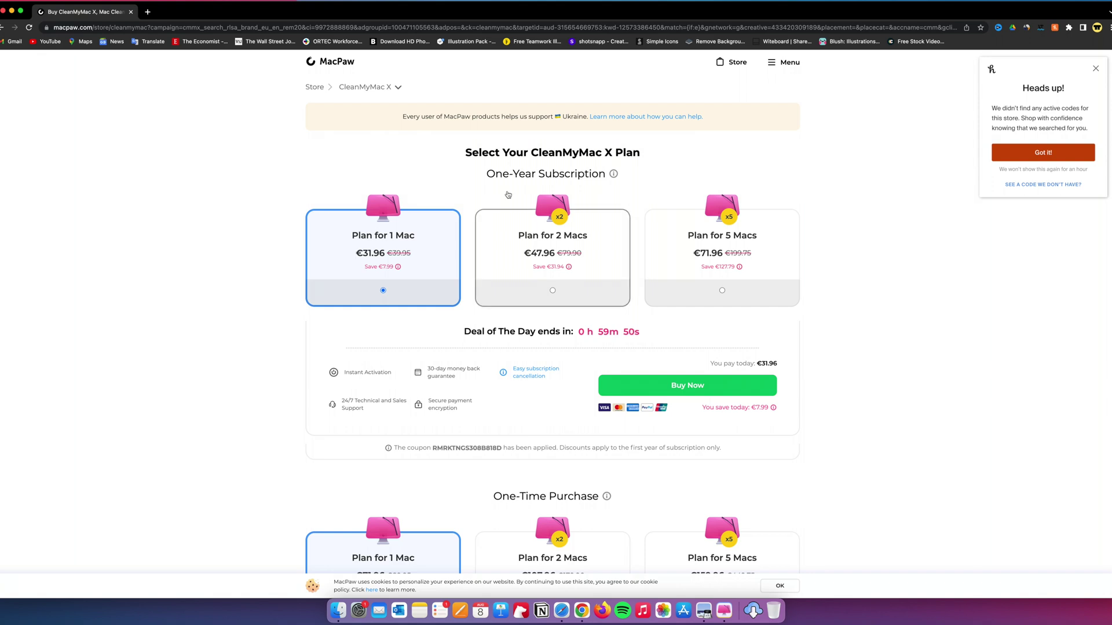
pyautogui.scroll(-3, 575, 346)
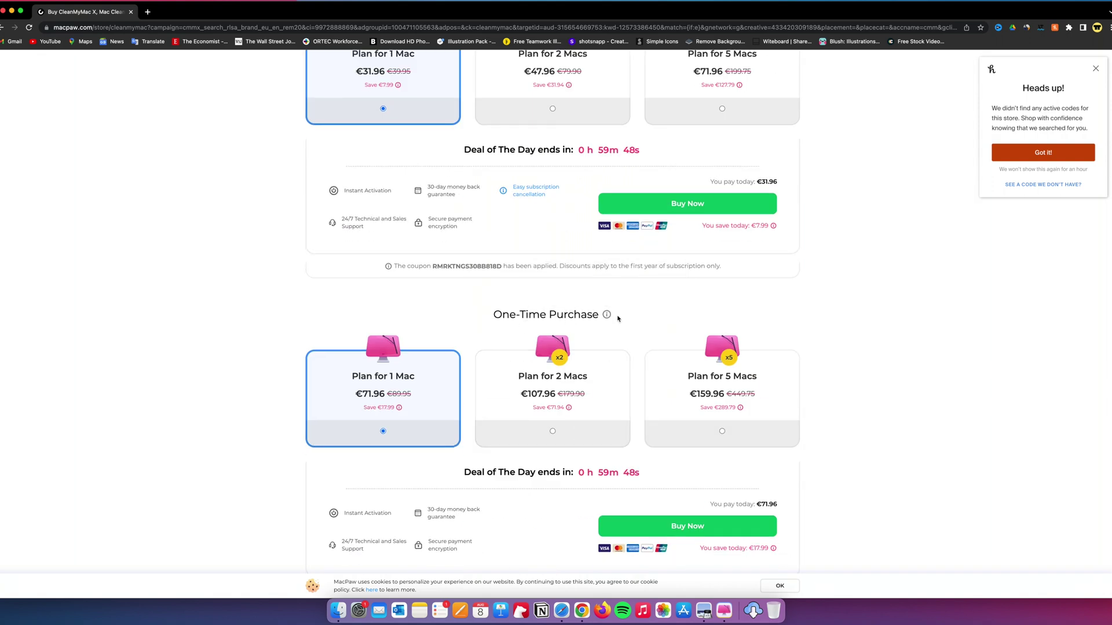
pyautogui.moveTo(629, 318); pyautogui.dragTo(482, 322)
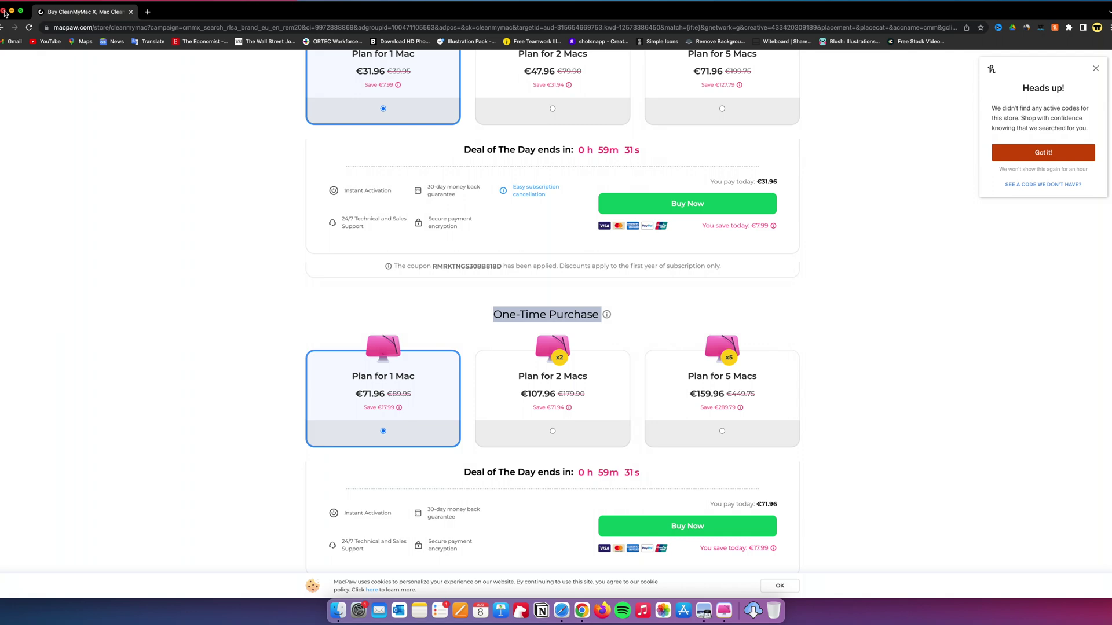
pyautogui.scroll(3, 689, 401)
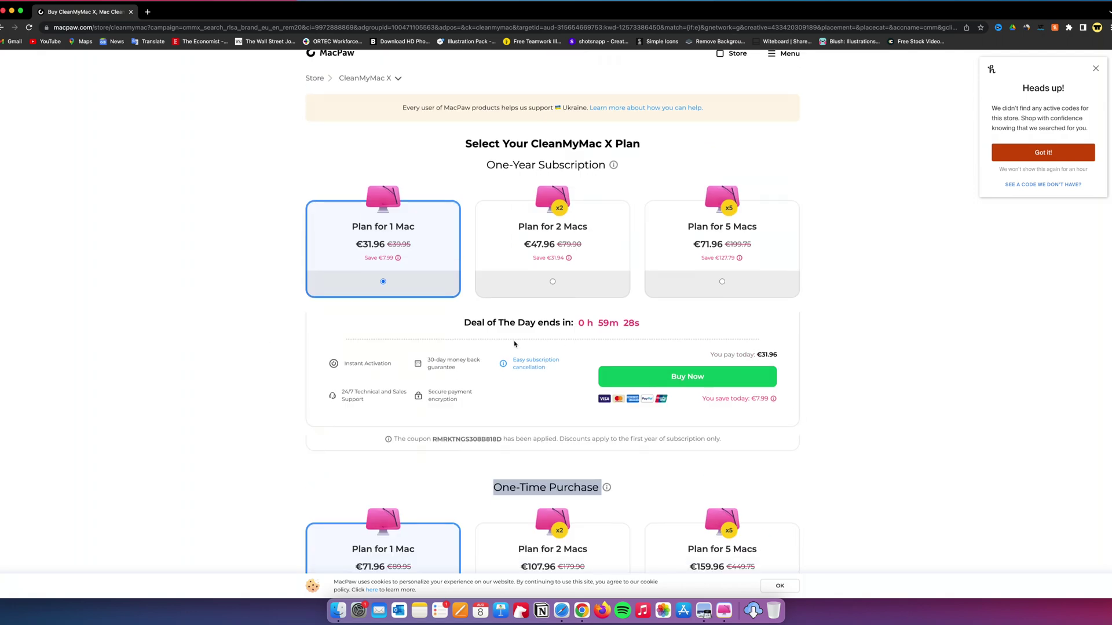
pyautogui.scroll(-2, 514, 344)
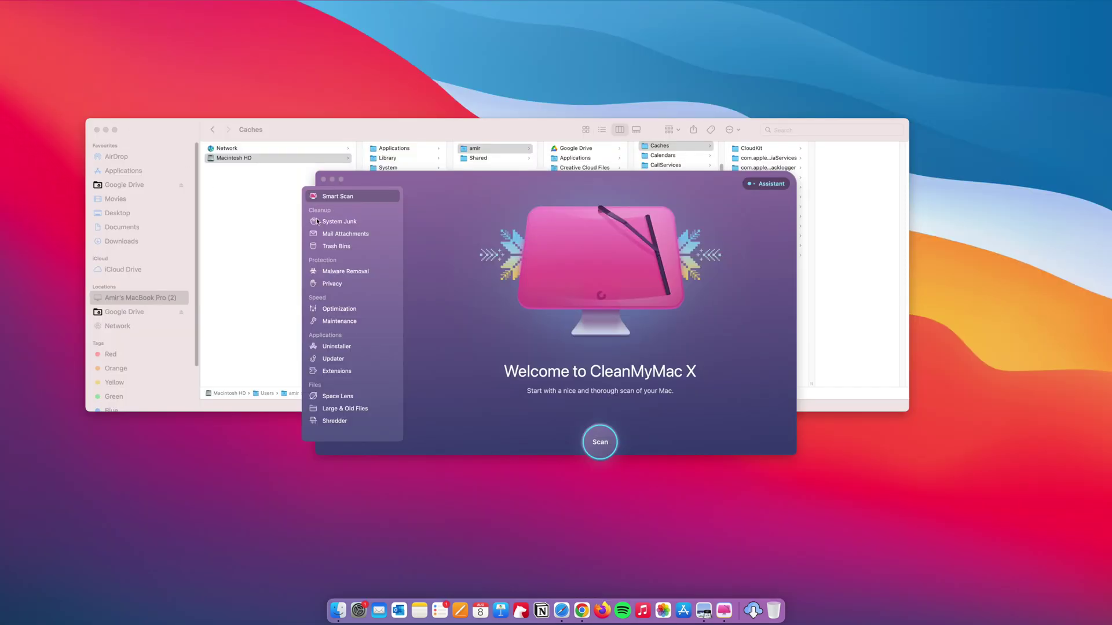
pyautogui.click(324, 179)
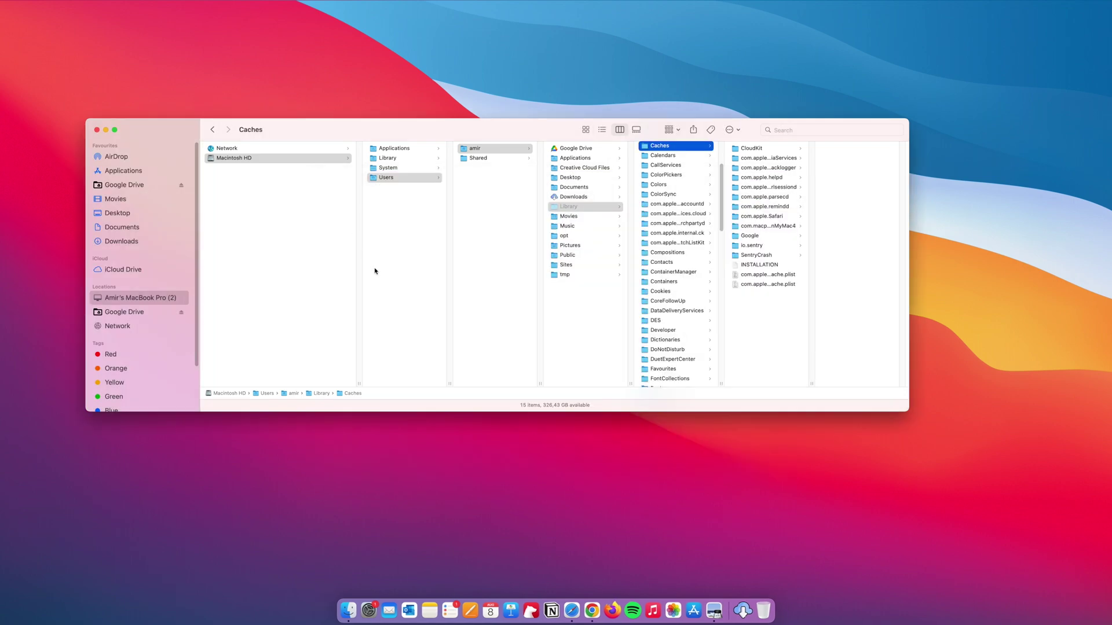
# Open storage management for Macintosh HD from About This Mac and show the Applications category
pyautogui.click(7, 0)
pyautogui.click(19, 8)
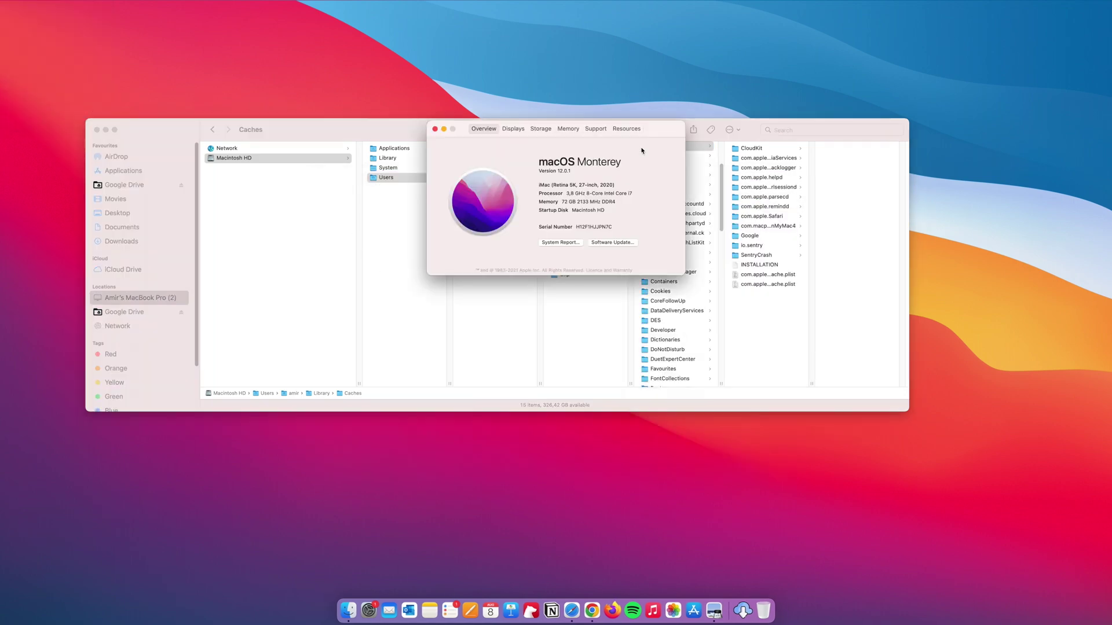
pyautogui.click(540, 128)
pyautogui.click(651, 153)
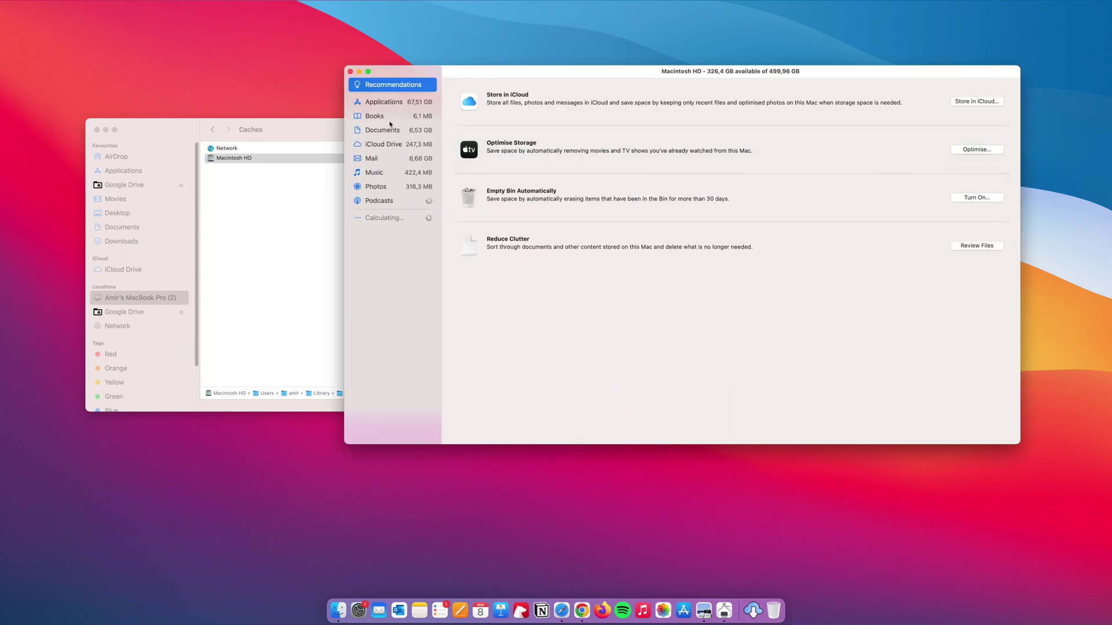
pyautogui.click(381, 104)
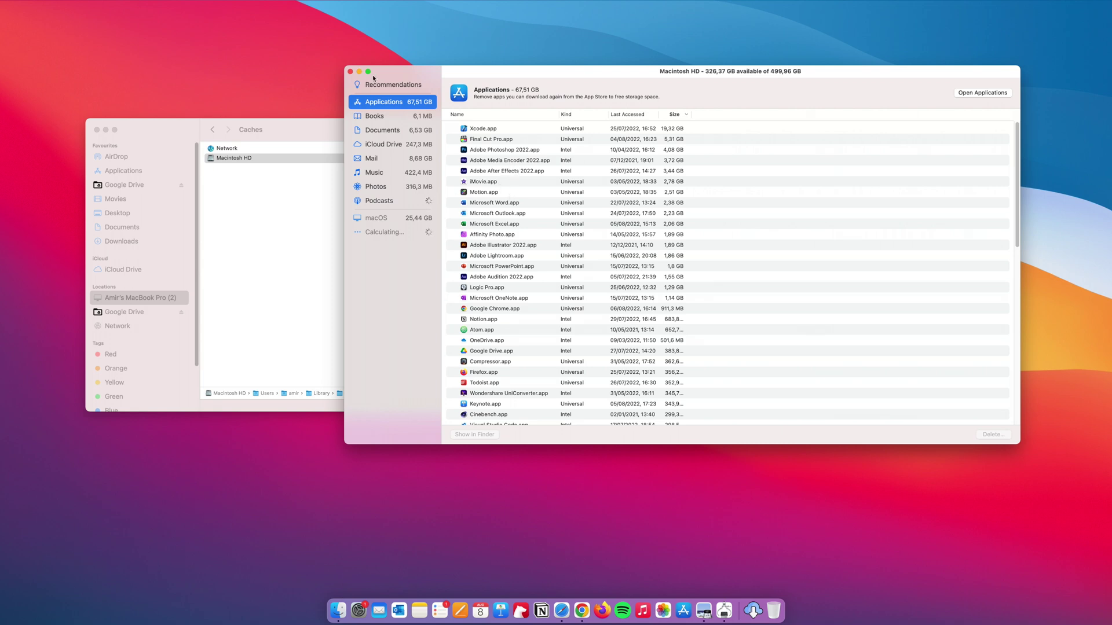
pyautogui.click(351, 71)
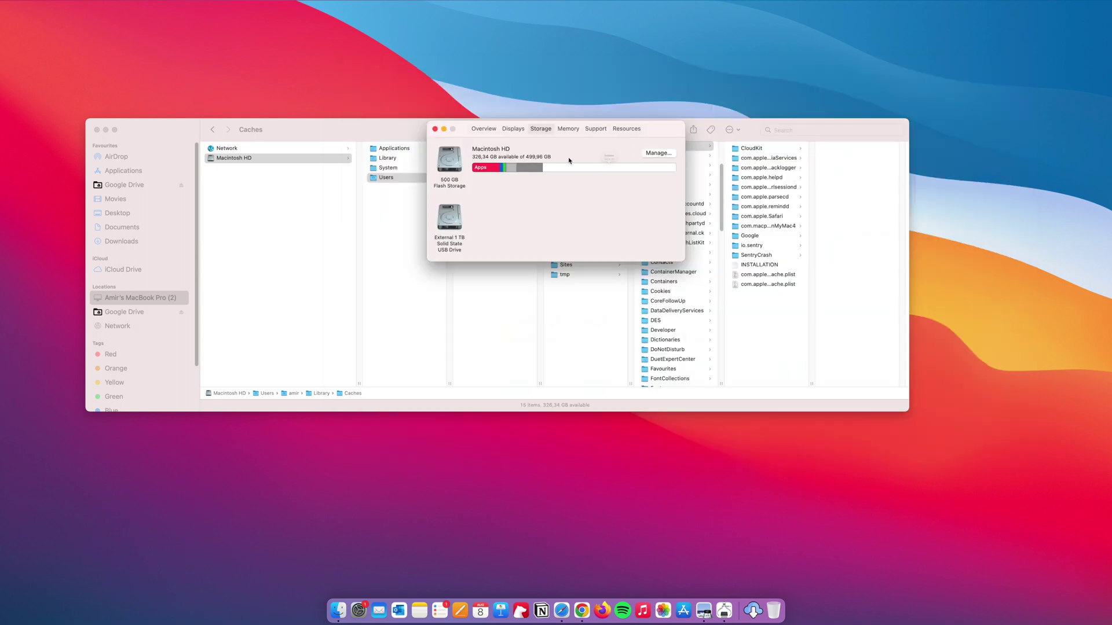
pyautogui.click(666, 153)
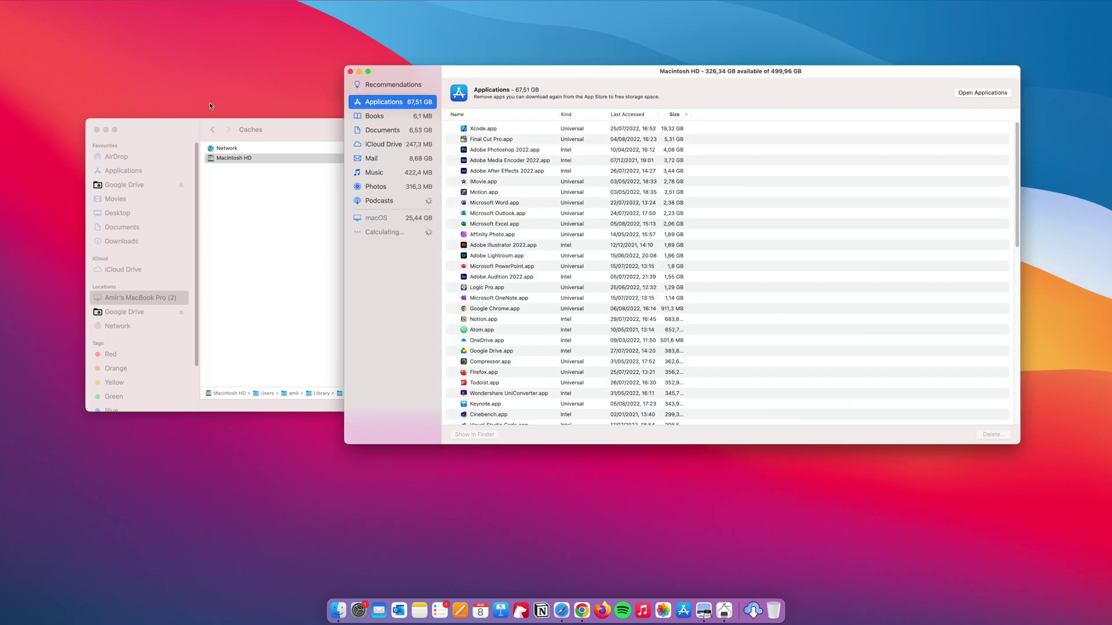
# Delete iMovie.app from the storage management application list
pyautogui.click(505, 183)
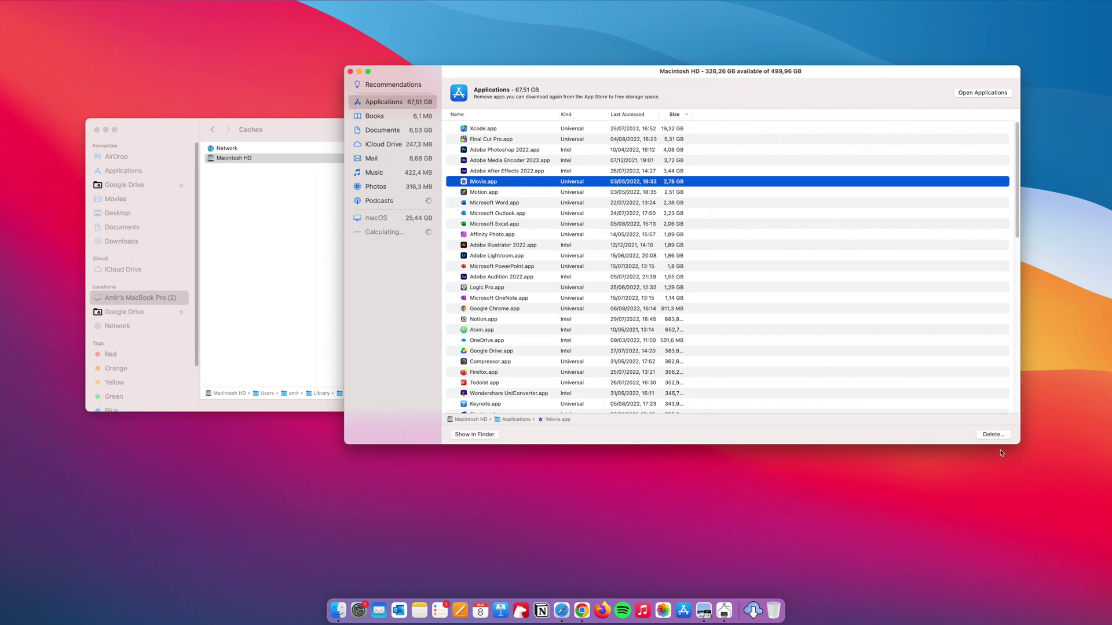
pyautogui.click(994, 434)
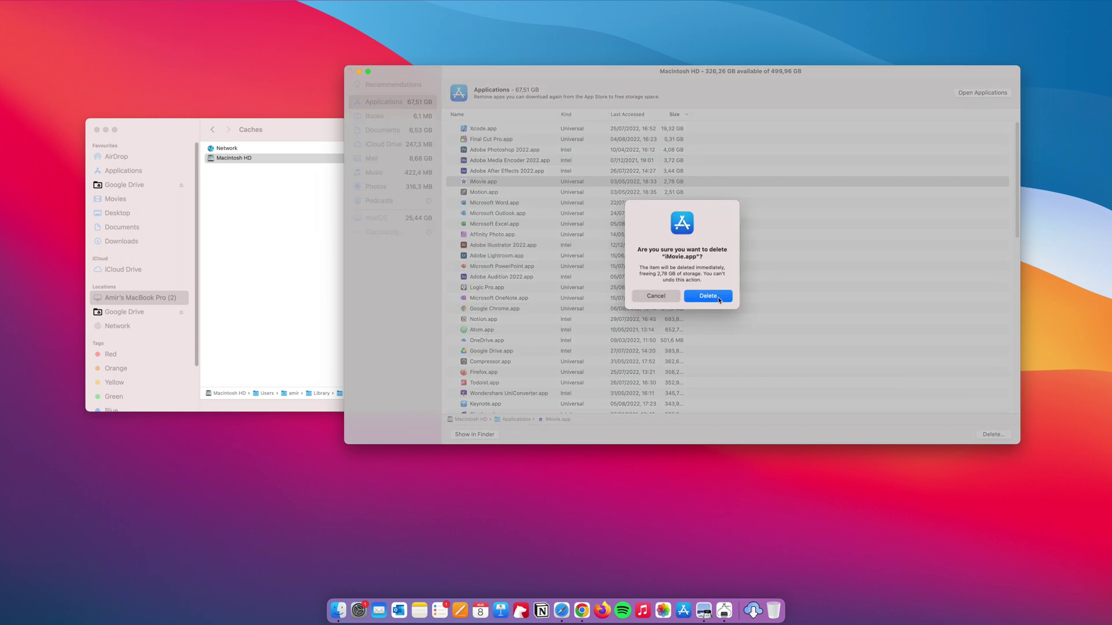
pyautogui.click(716, 297)
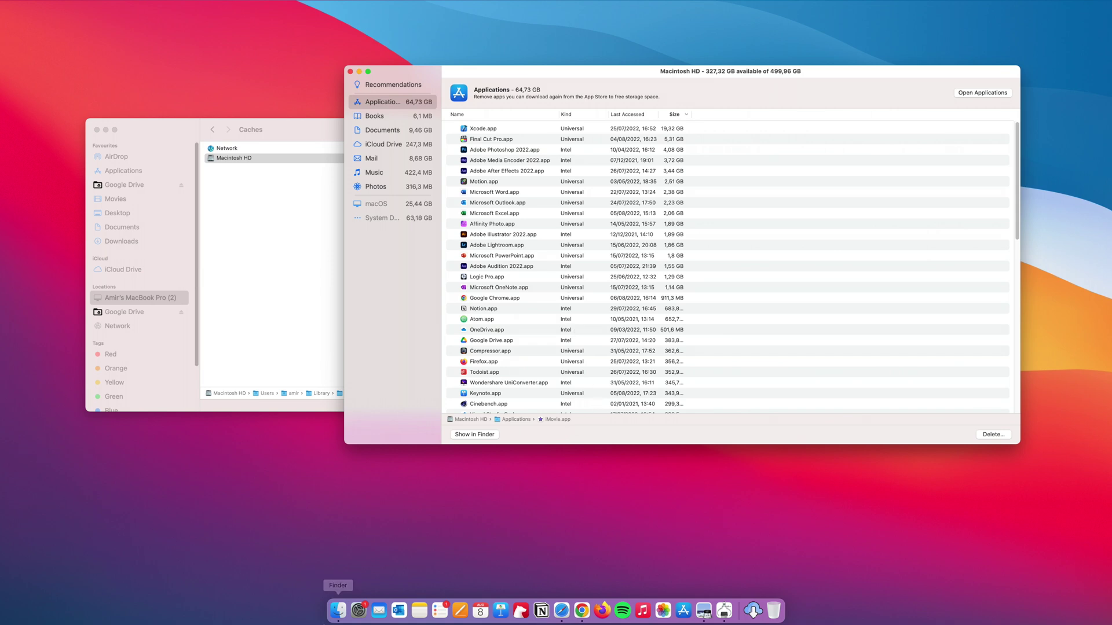
# Look at the Applications folder in Finder, close that window, and review the remaining applications in storage management
pyautogui.click(337, 610)
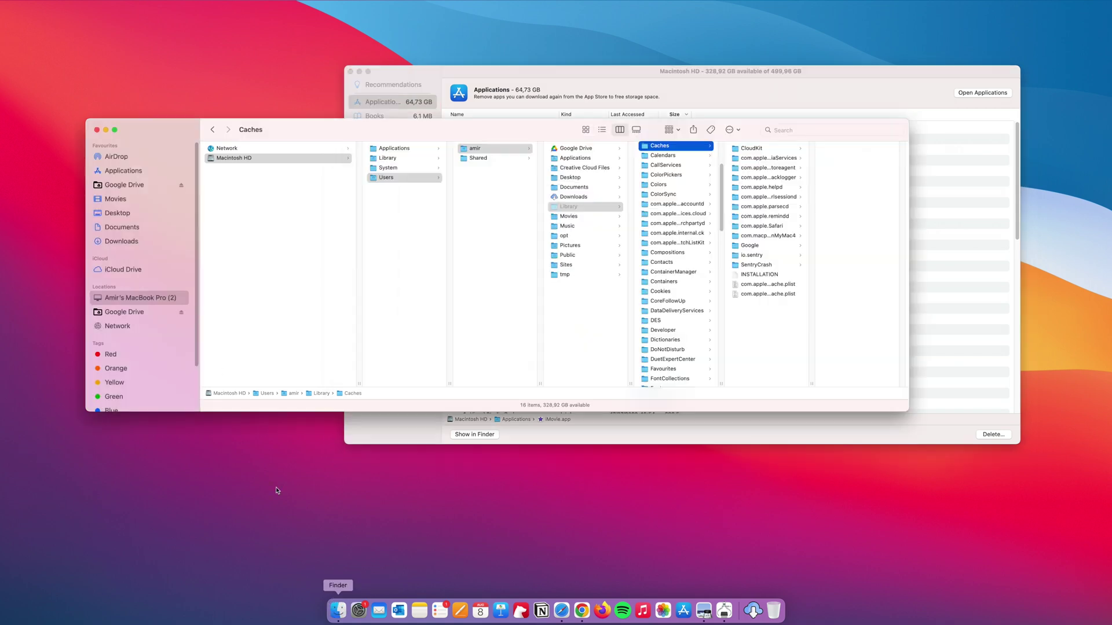
pyautogui.click(123, 171)
pyautogui.click(447, 193)
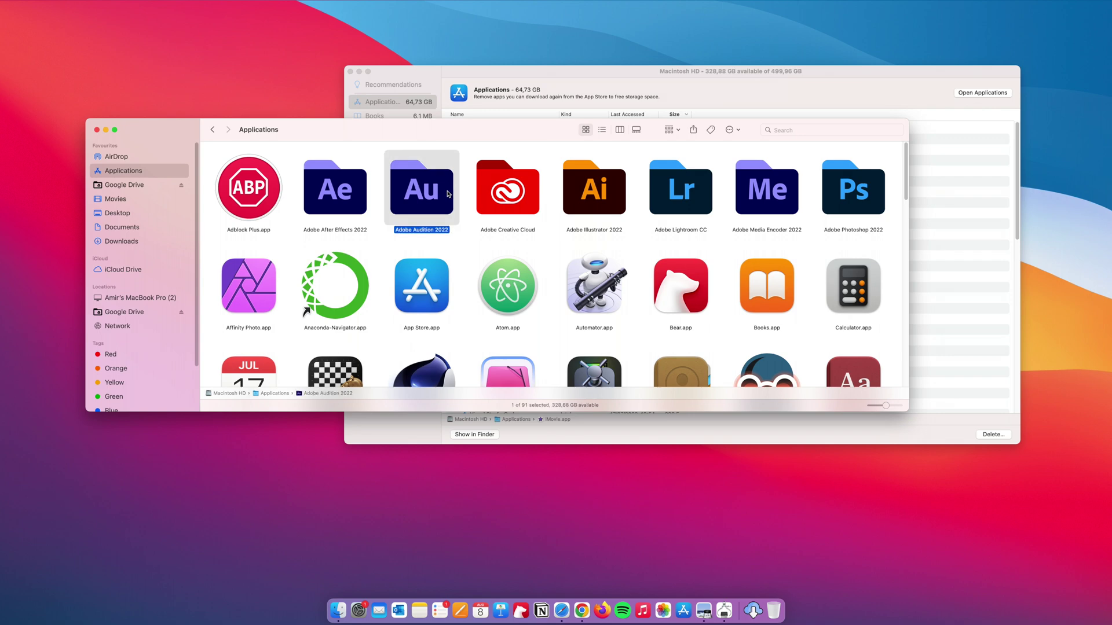
pyautogui.click(97, 130)
pyautogui.scroll(-2, 552, 282)
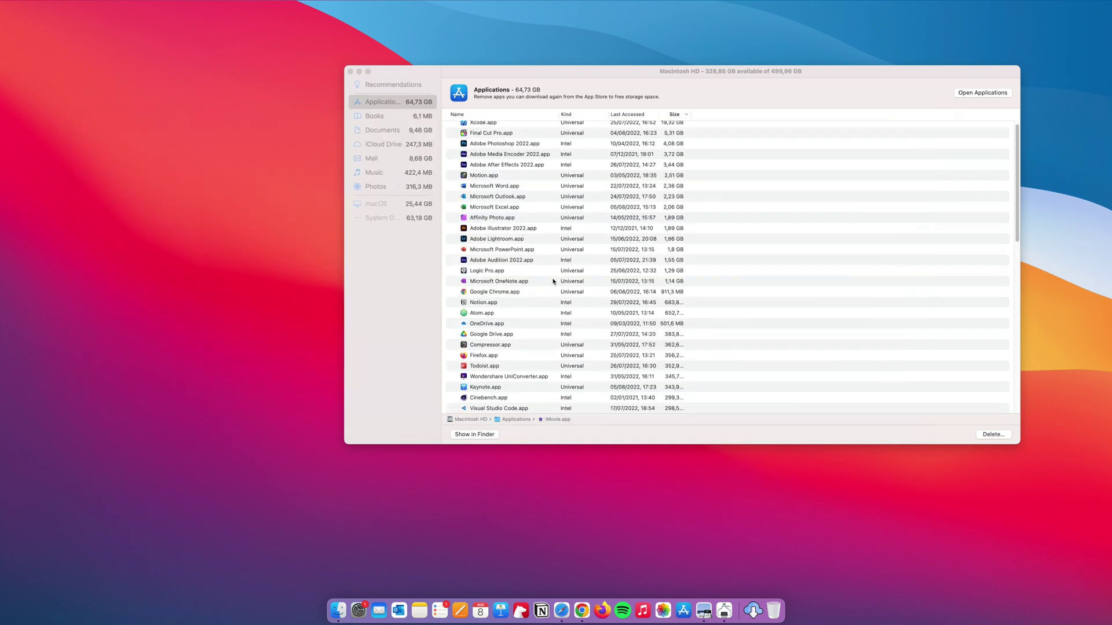
pyautogui.scroll(-5, 553, 282)
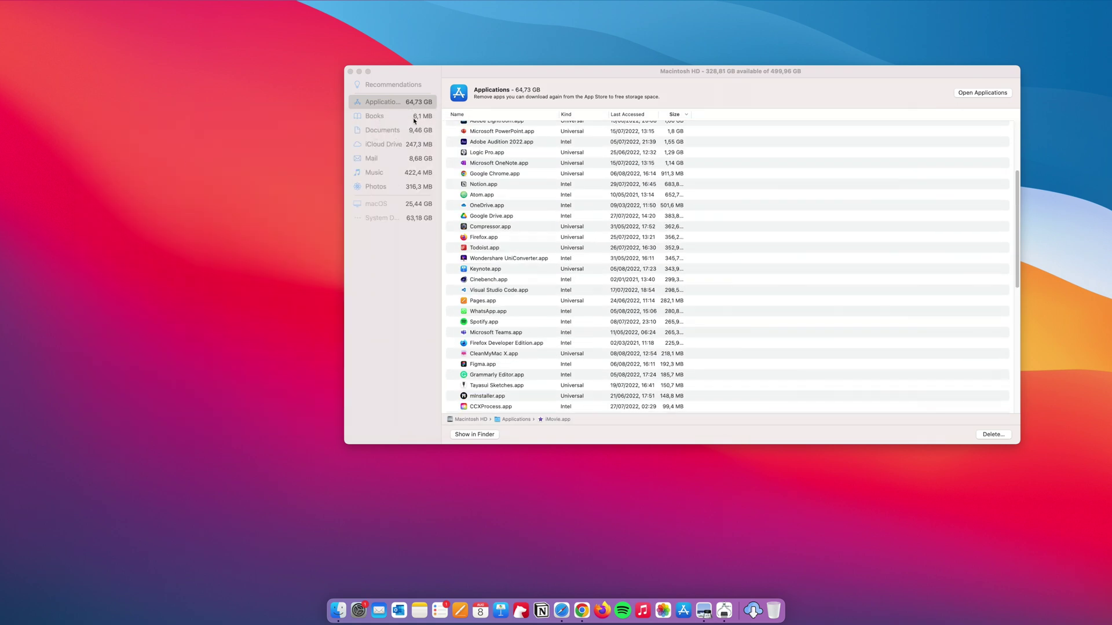
# Open a new Finder window and go to the folder ~/library
pyautogui.click(338, 610)
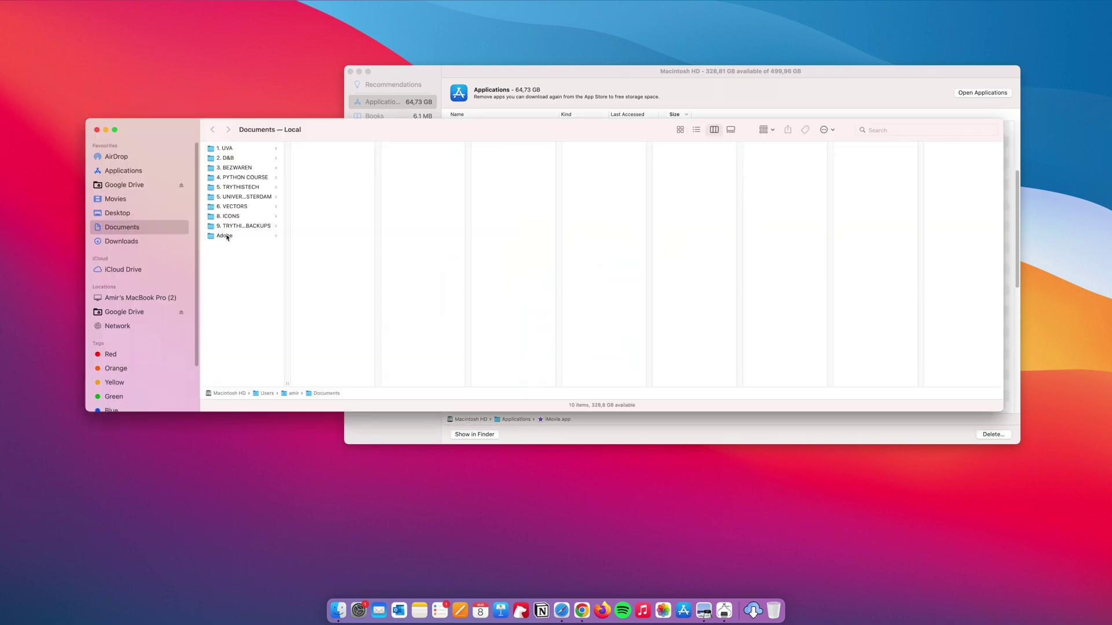
pyautogui.press('super+shift+g')
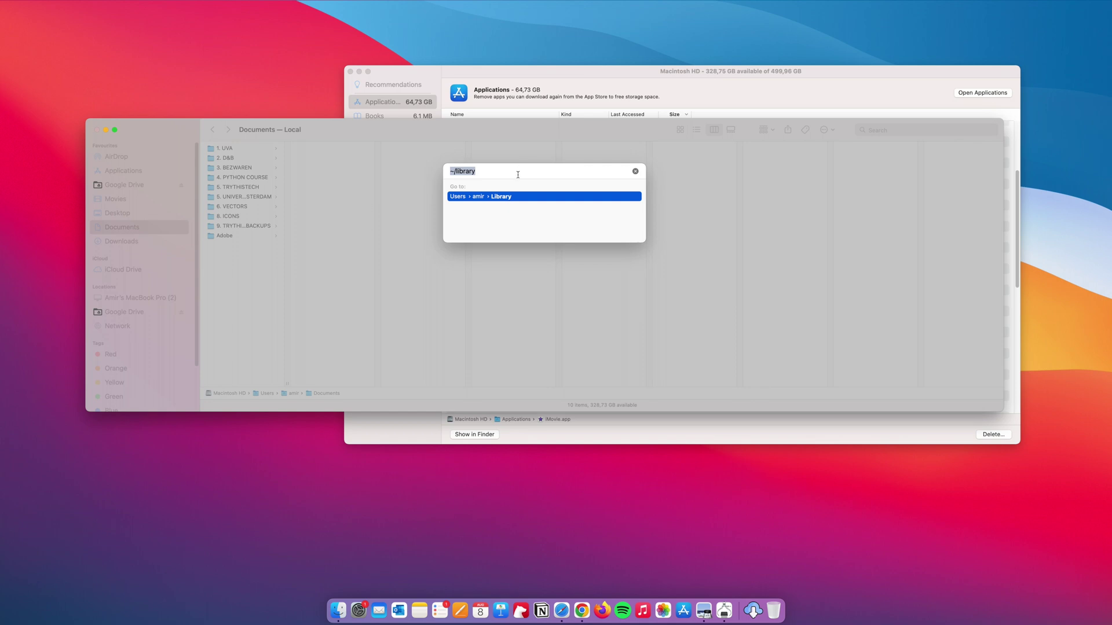
pyautogui.press('Return')
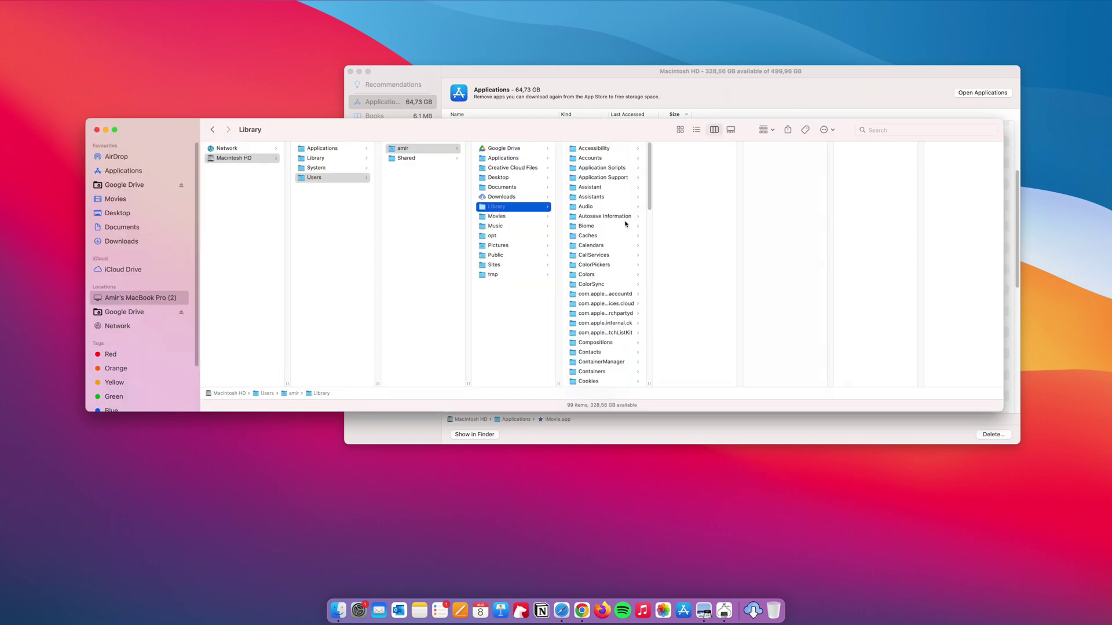